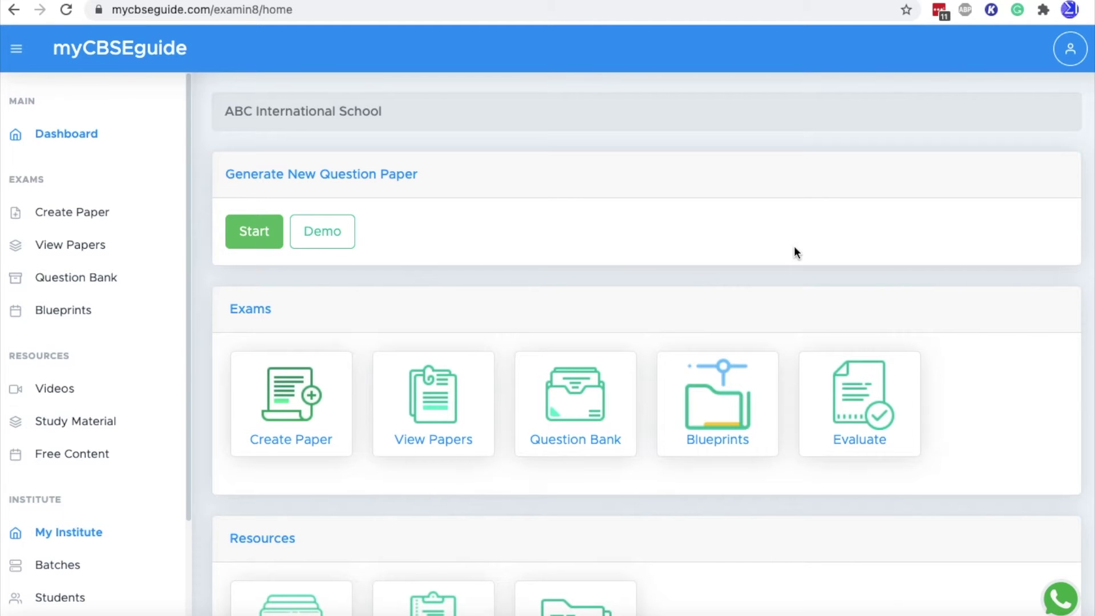
Start a new paper and select CBSE, Class 10, Mathematics as the class and subject
click(251, 231)
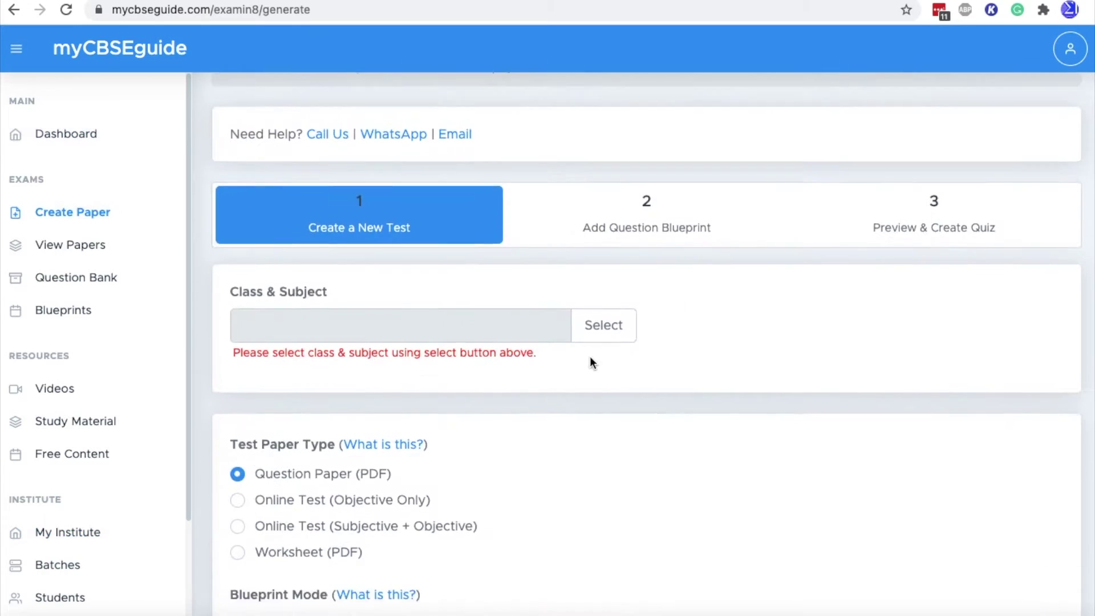
click(603, 325)
click(450, 127)
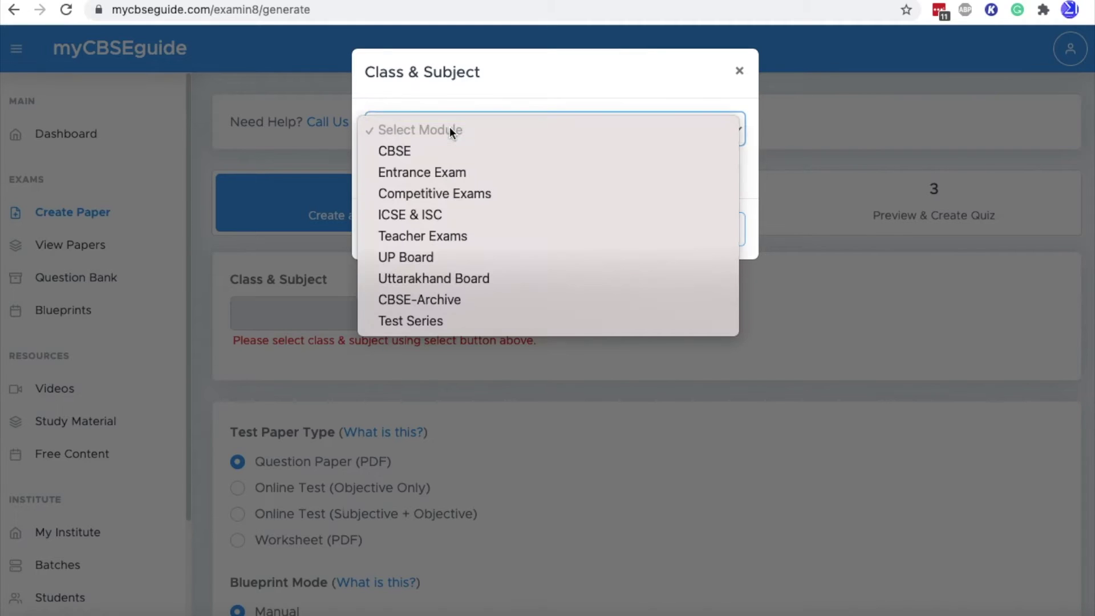
click(422, 153)
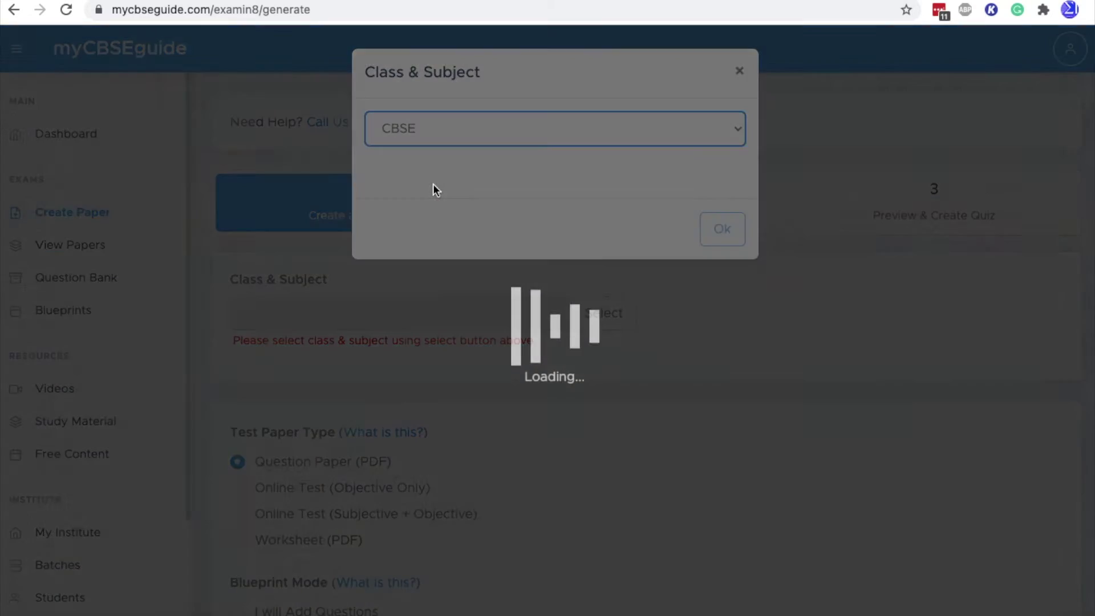
click(434, 184)
click(437, 247)
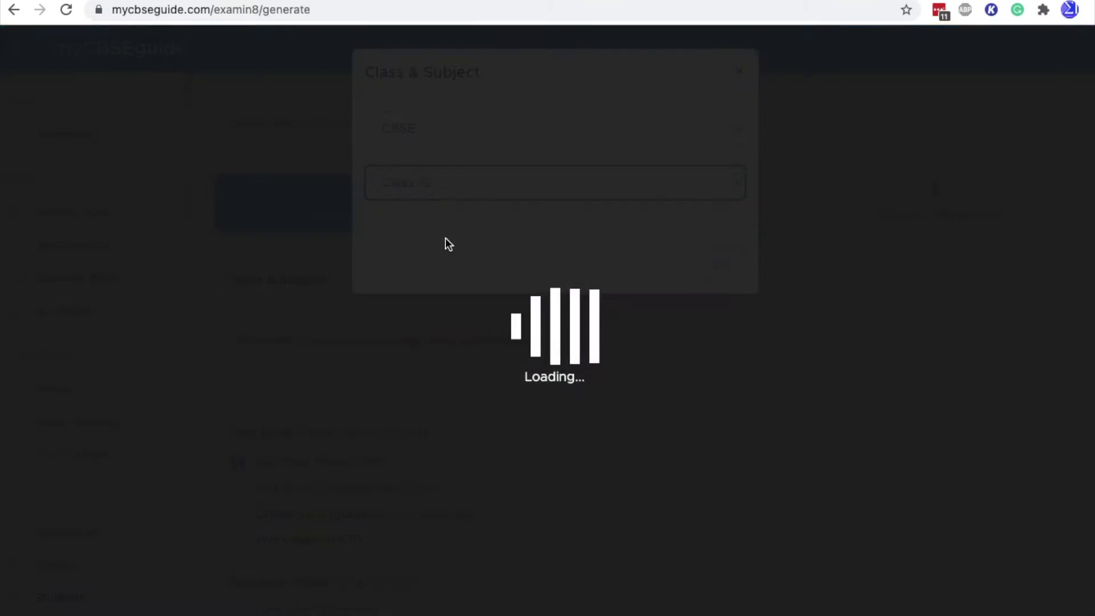
click(446, 238)
click(434, 261)
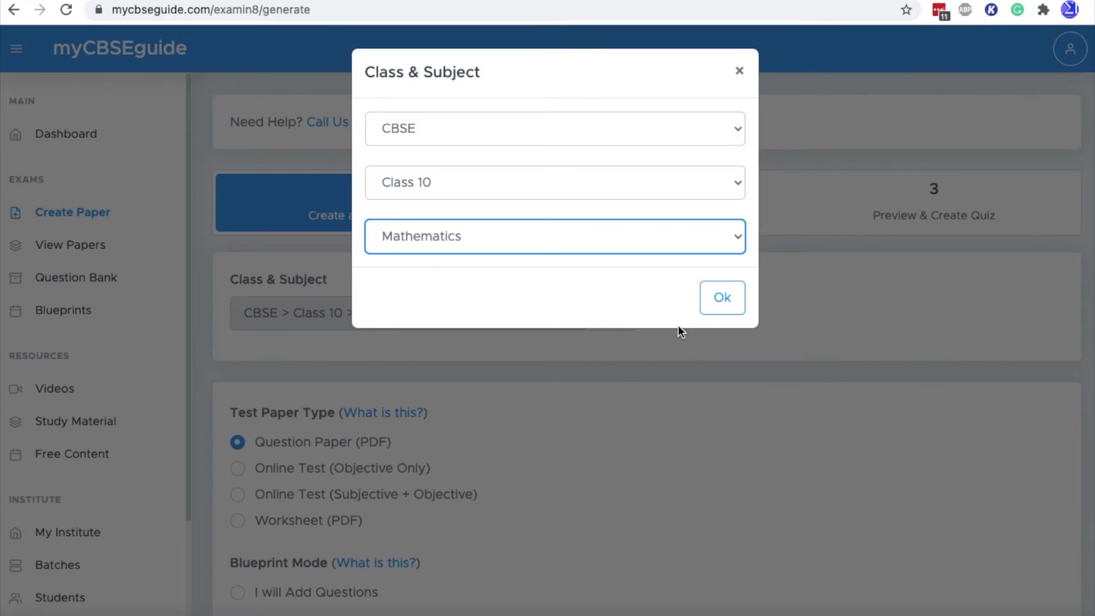
click(718, 302)
Switch the blueprint mode to Manual and pick a PDF header and footer template
scroll(512, 391, down, 3)
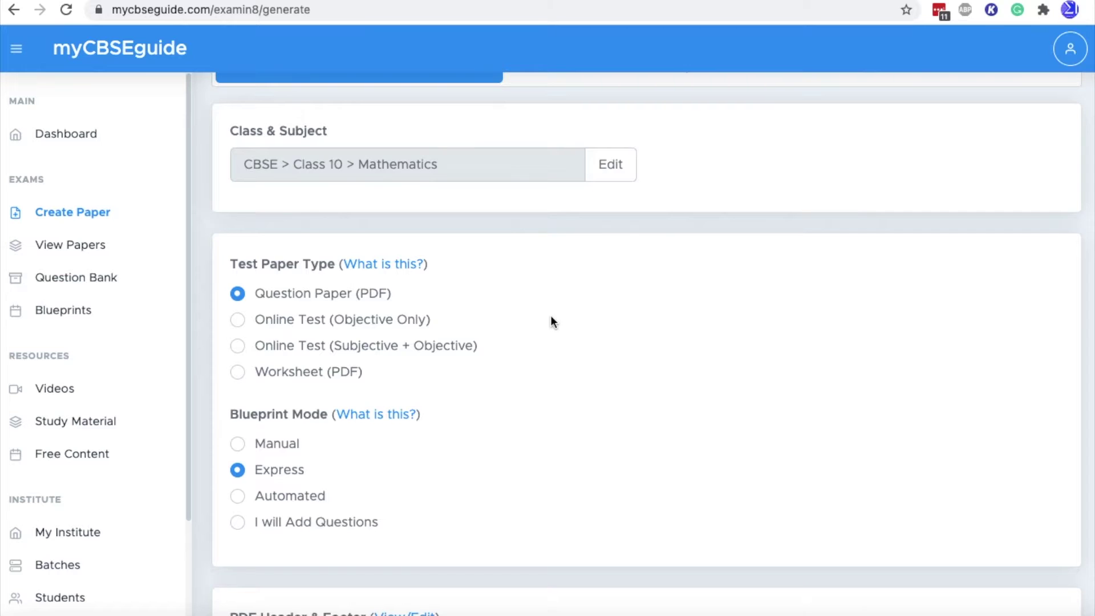
scroll(550, 320, down, 2)
click(263, 335)
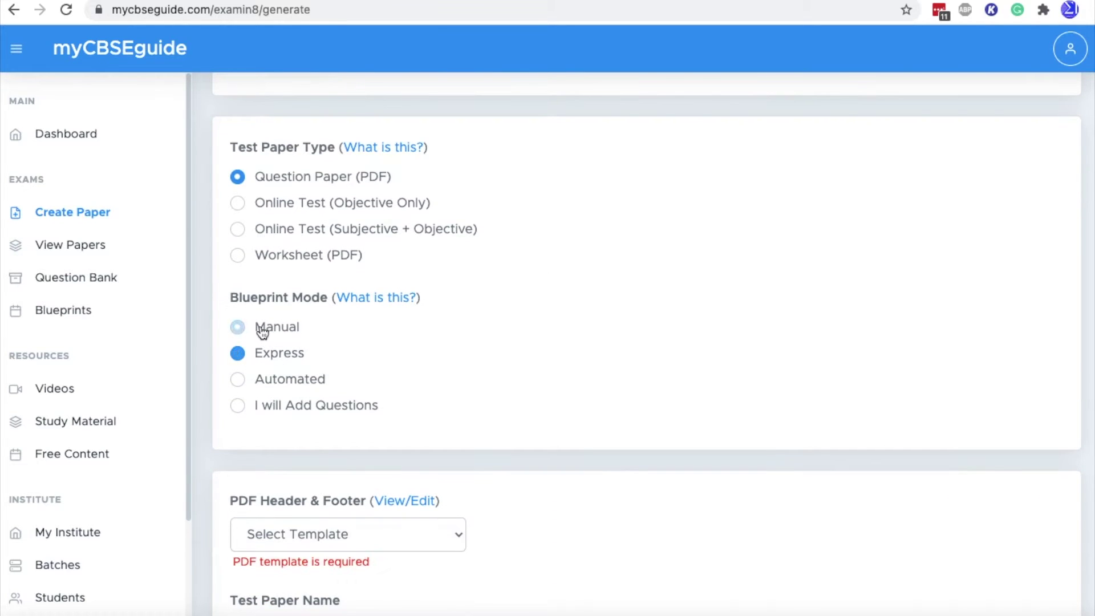
scroll(357, 311, down, 3)
click(382, 337)
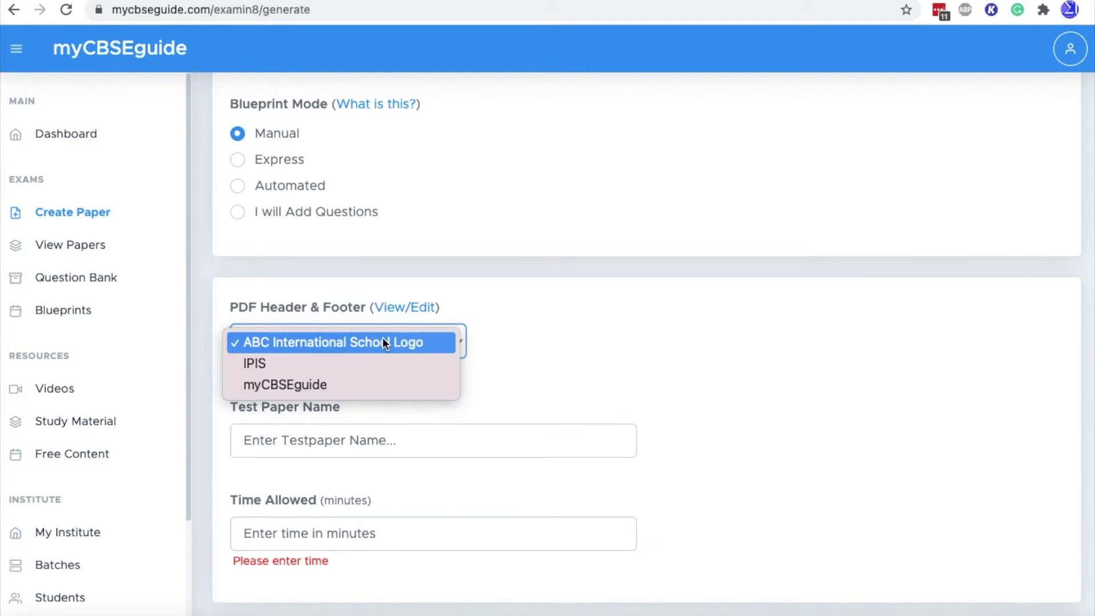
click(318, 365)
Name the paper Test-01, allow 60 minutes, add general instructions, and accept the terms
scroll(608, 324, down, 1)
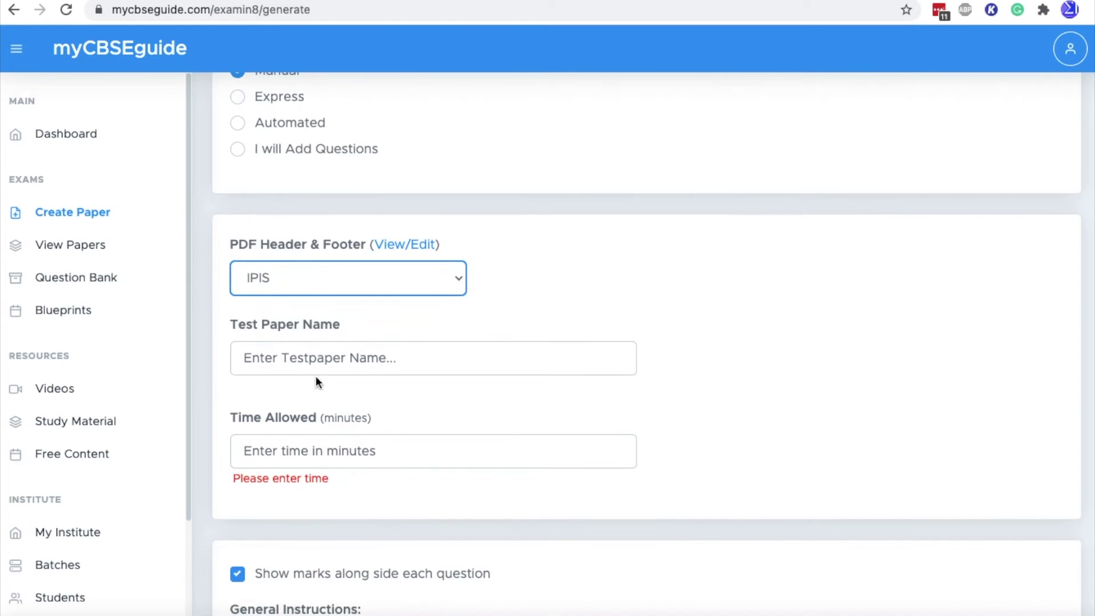
click(291, 365)
text(Test-01)
scroll(361, 364, down, 1)
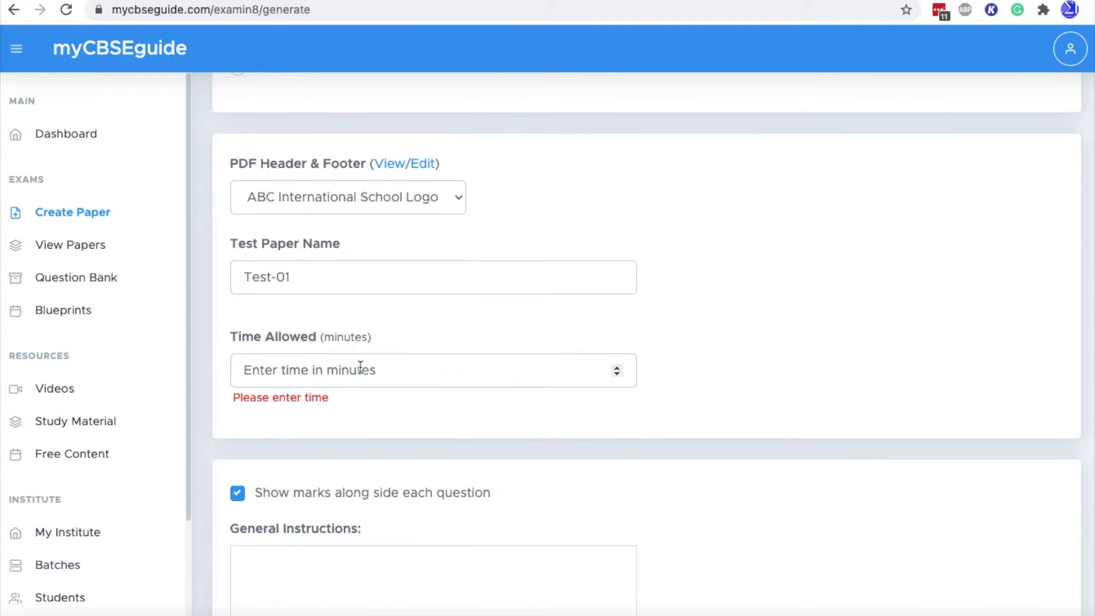
click(361, 364)
text(60)
scroll(321, 469, down, 2)
click(321, 468)
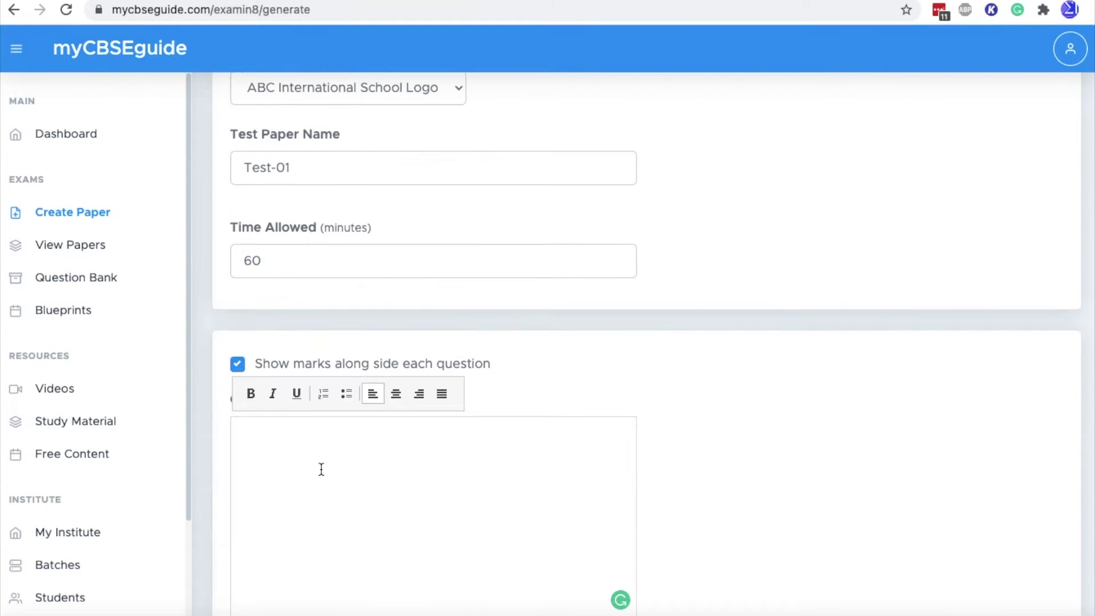
scroll(321, 469, down, 3)
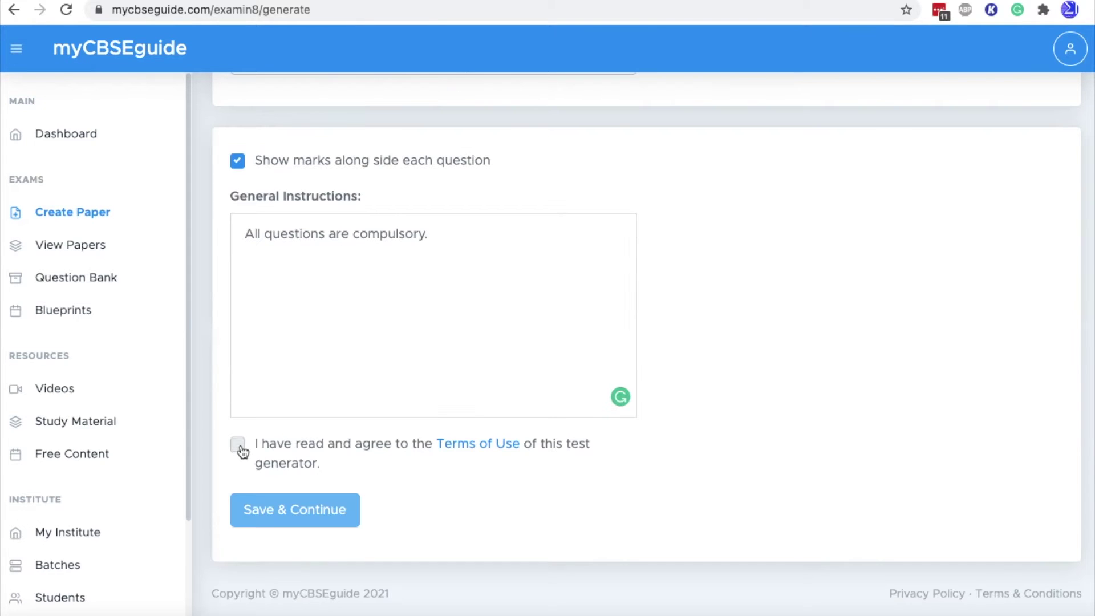
click(237, 444)
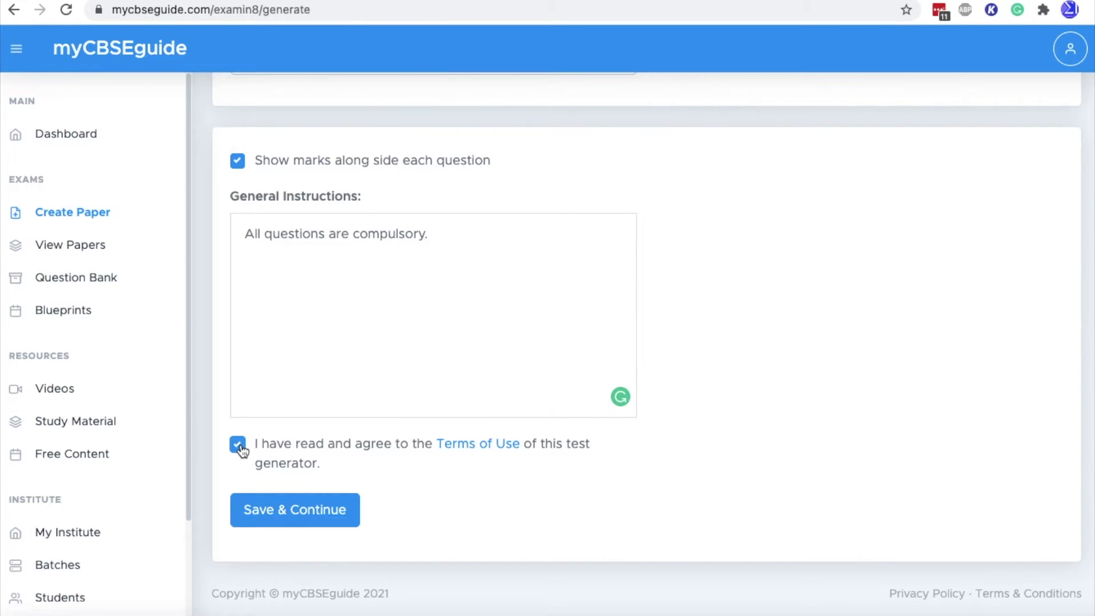
Save the paper details and add a Section A row: Real Numbers, Multiple Choice Question, VSA weightage
click(297, 514)
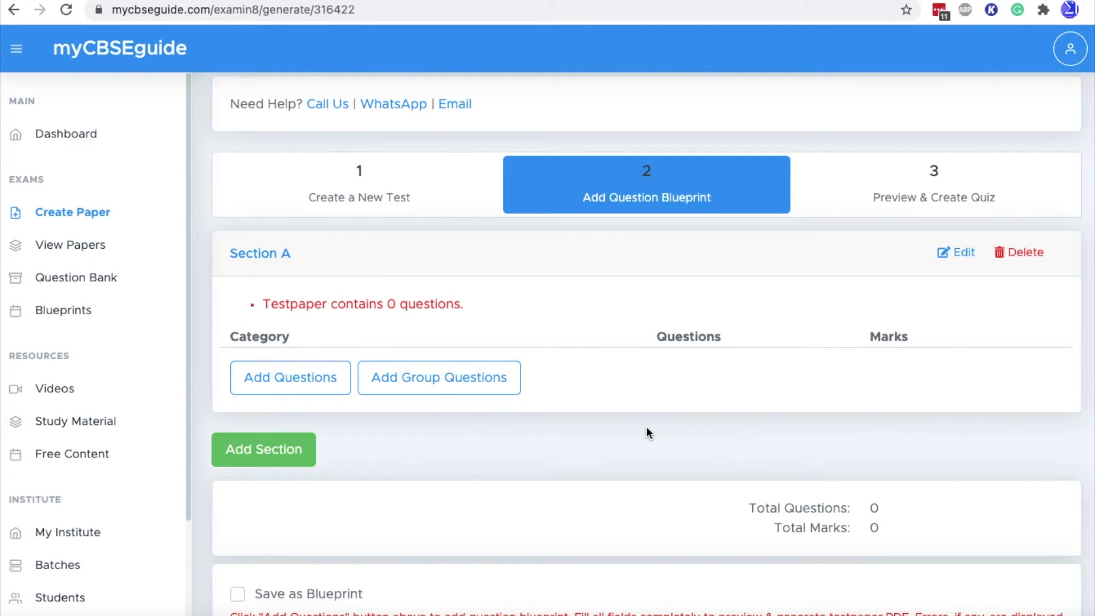
click(287, 377)
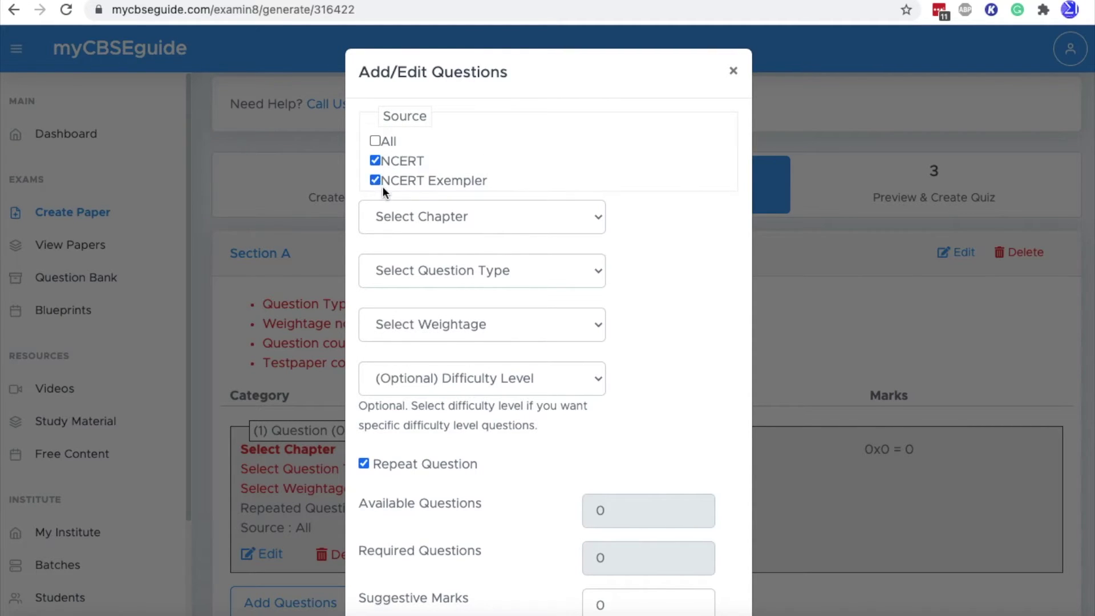
click(450, 217)
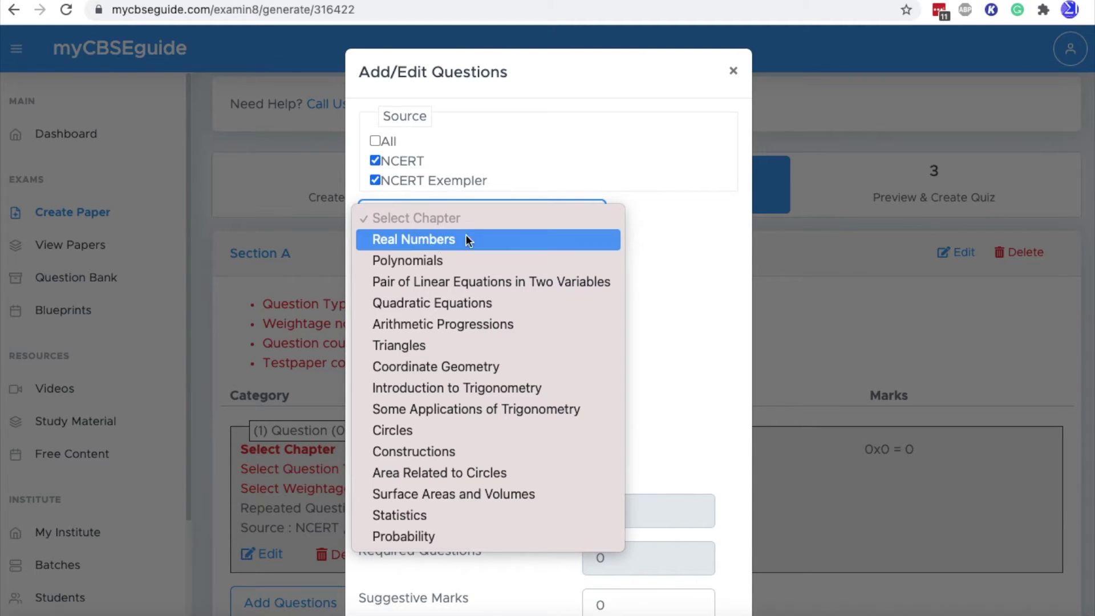
click(430, 240)
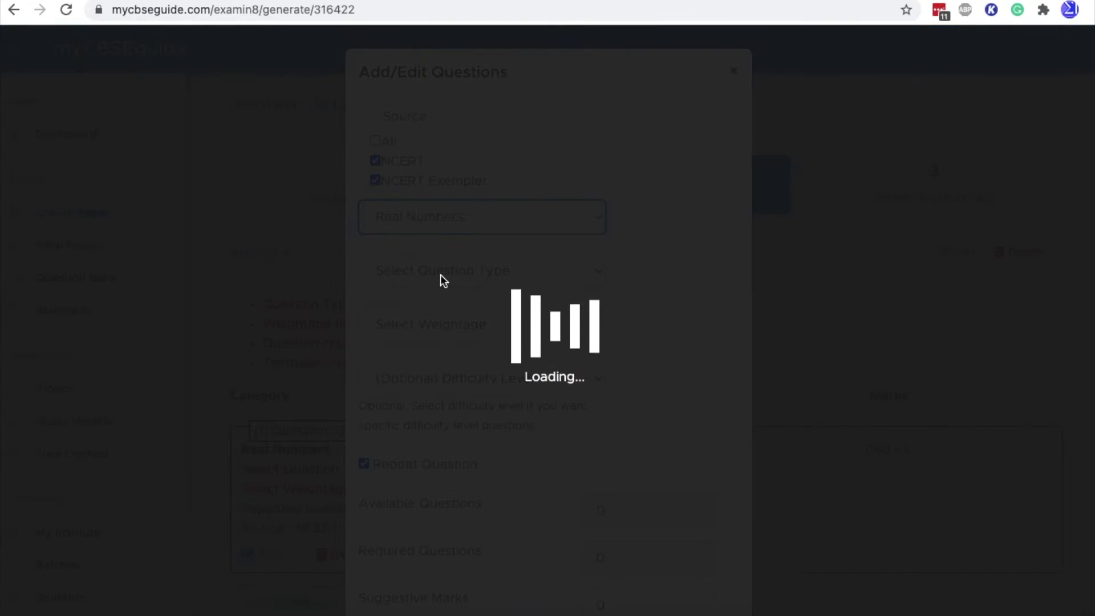
click(440, 274)
click(459, 292)
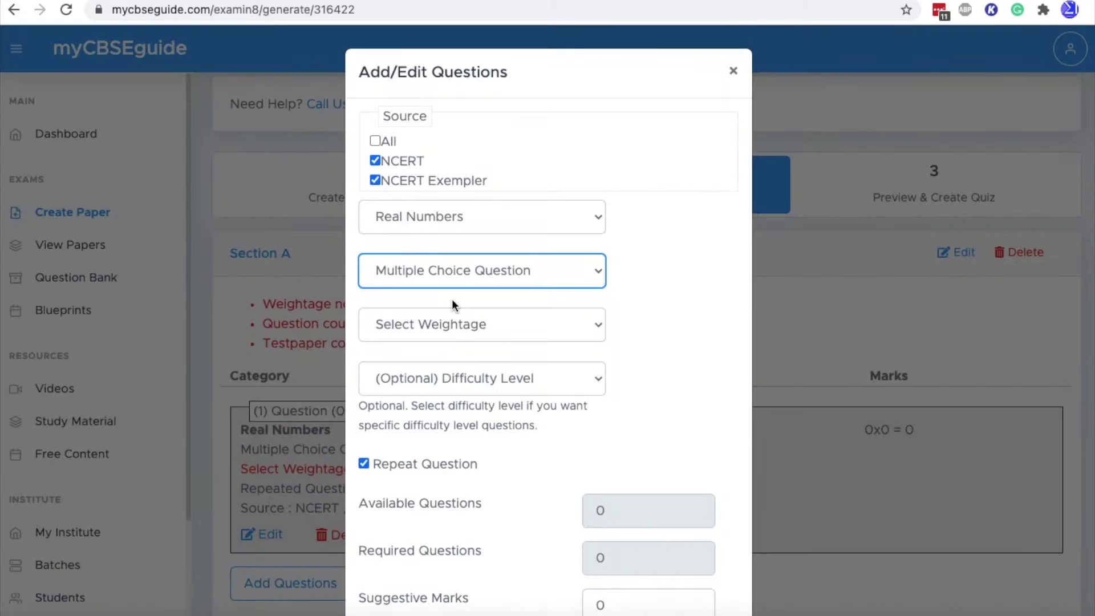
click(436, 321)
click(446, 348)
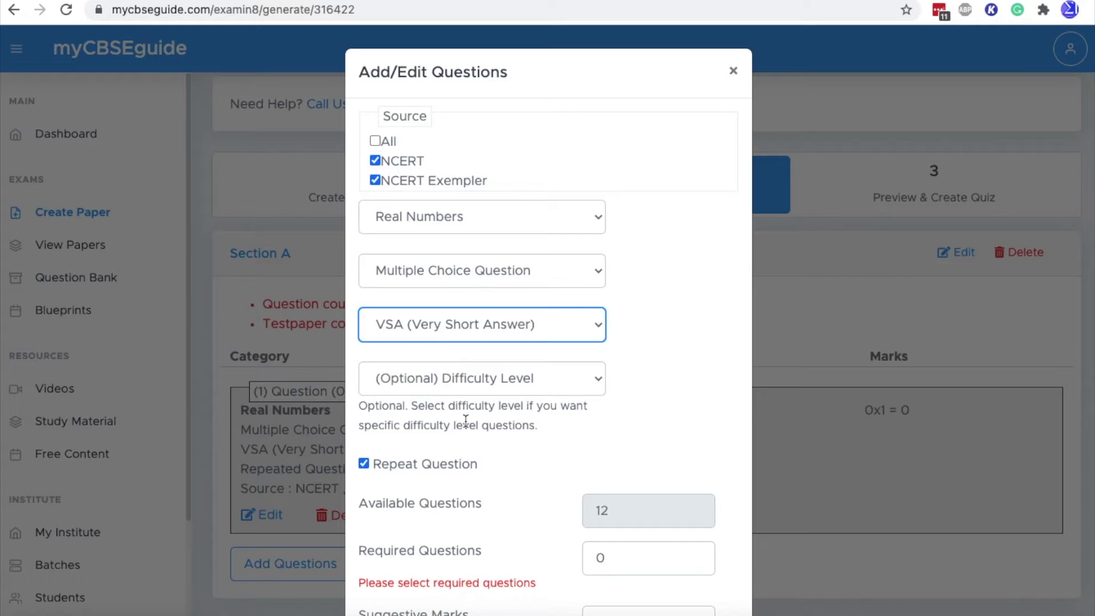
Turn off repeated questions and set Required Questions to 2, then confirm
scroll(455, 376, down, 1)
click(457, 364)
scroll(362, 380, down, 3)
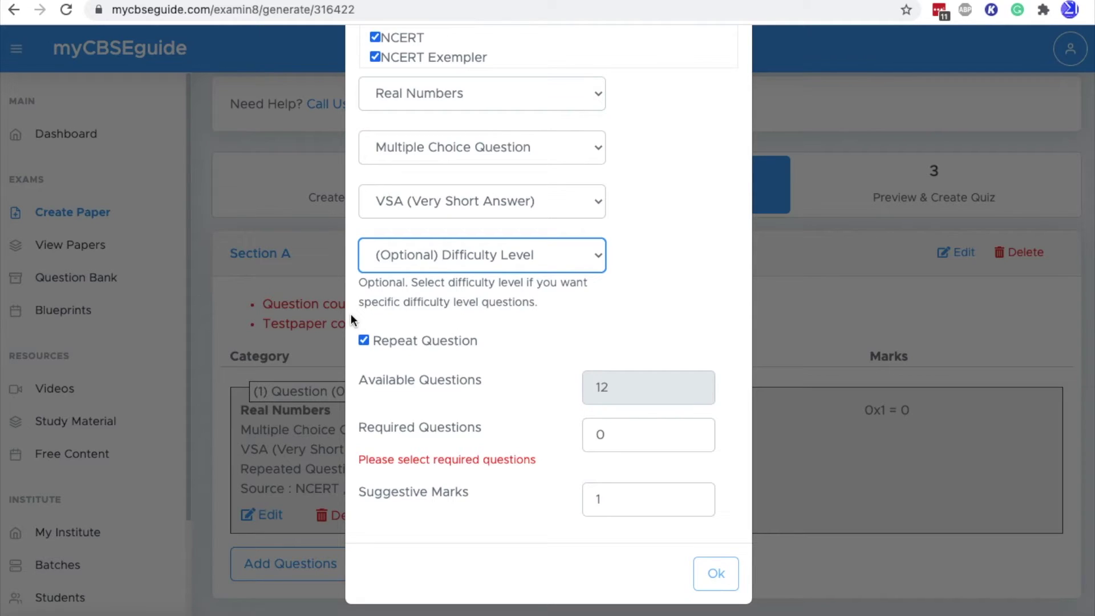
click(364, 340)
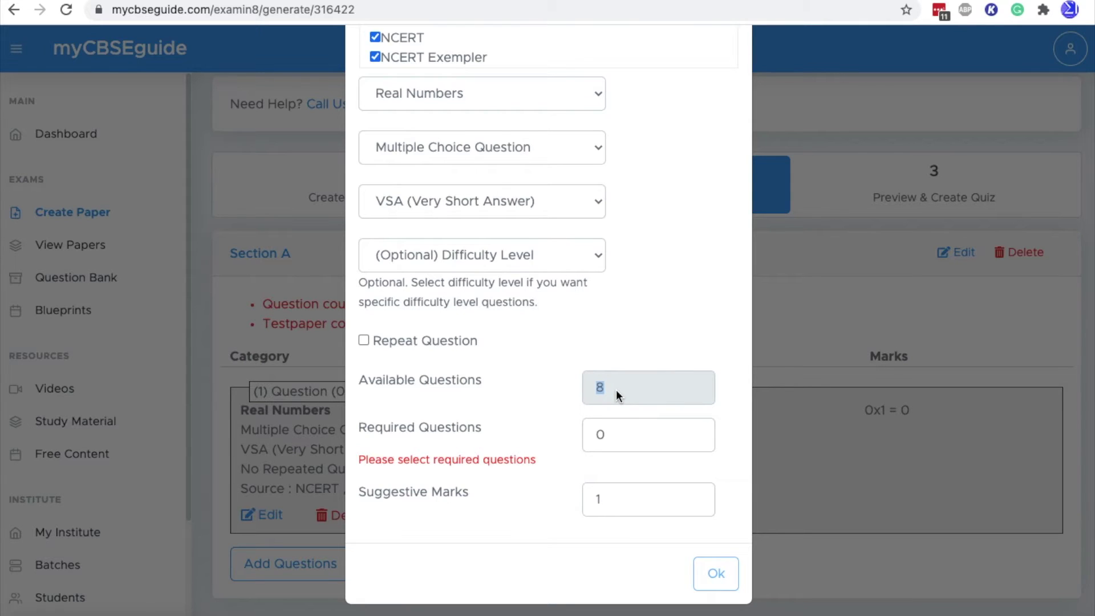
drag(613, 429, 589, 432)
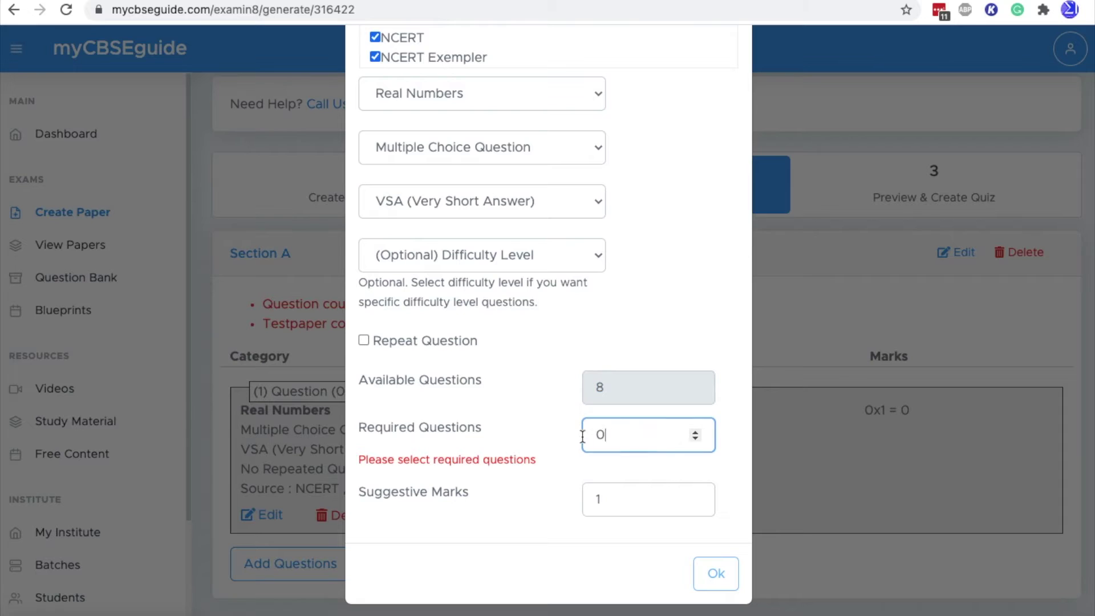
text(2)
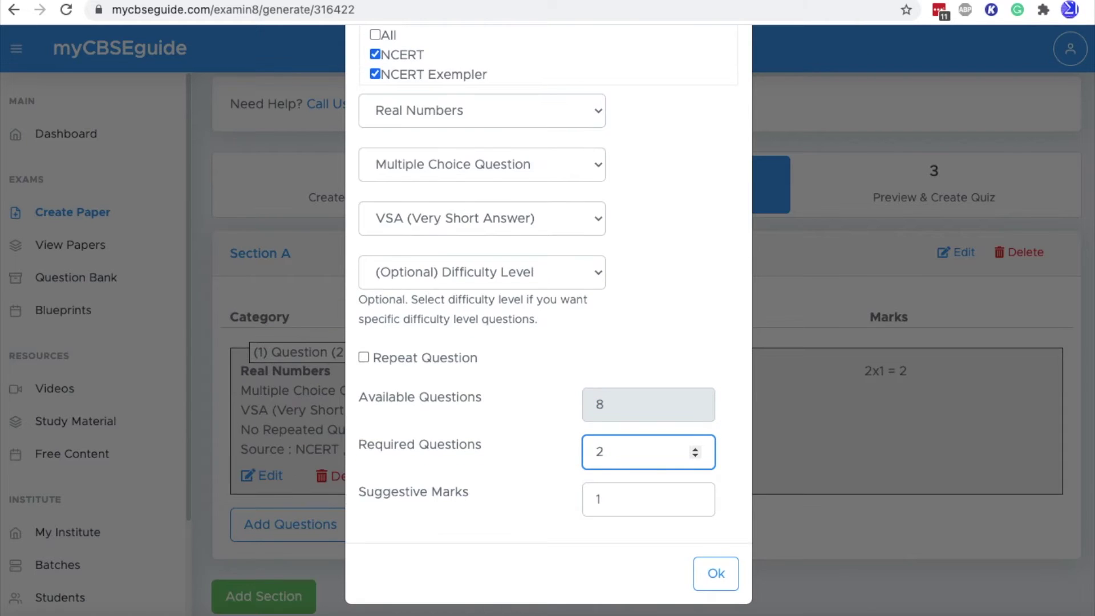
click(617, 504)
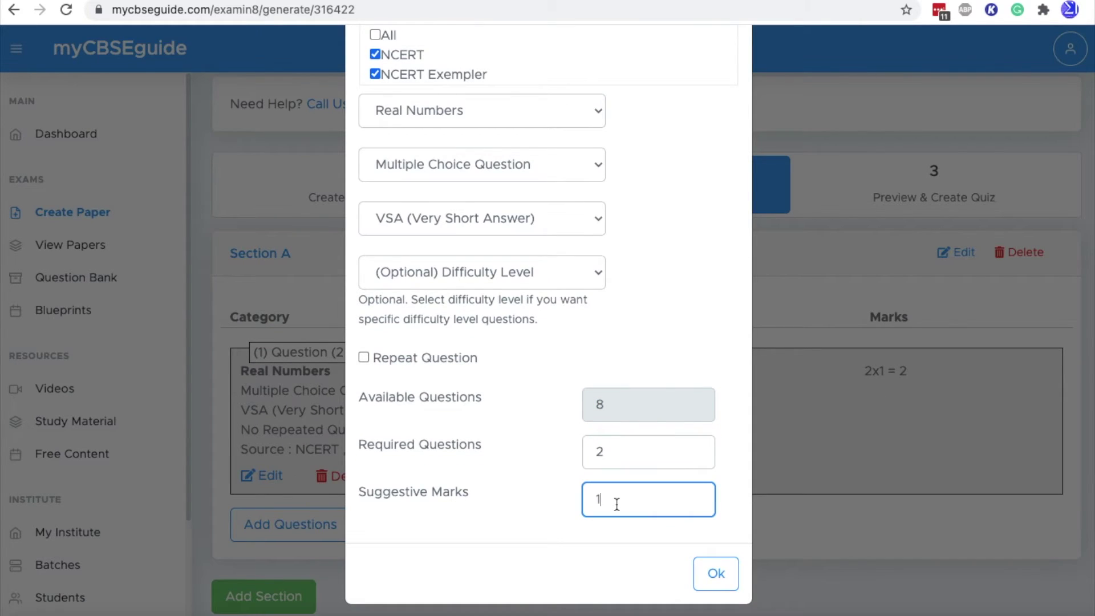
click(718, 573)
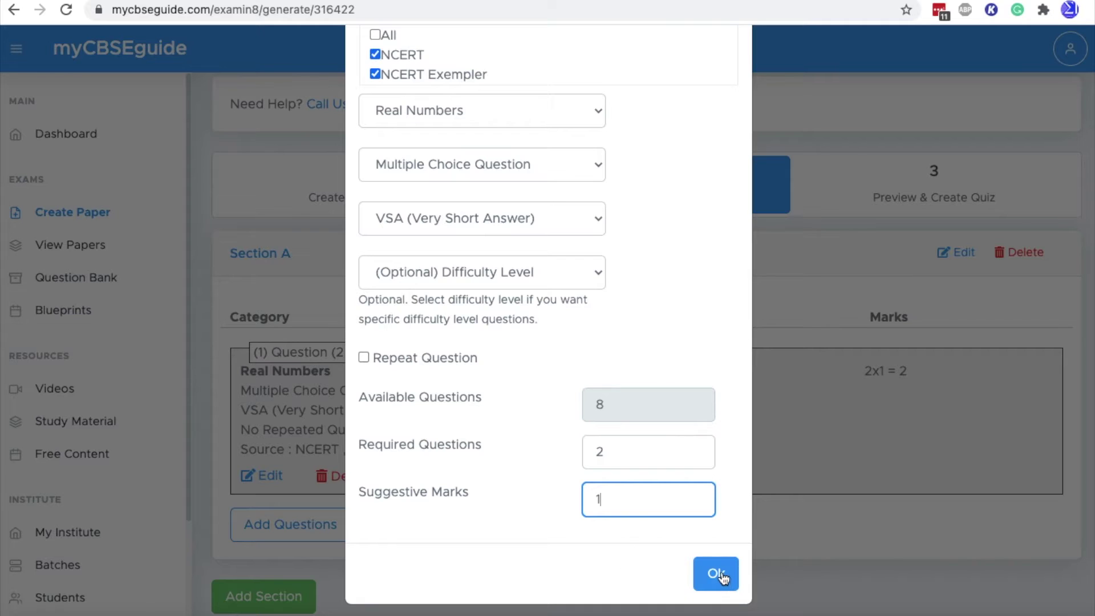
scroll(566, 464, down, 5)
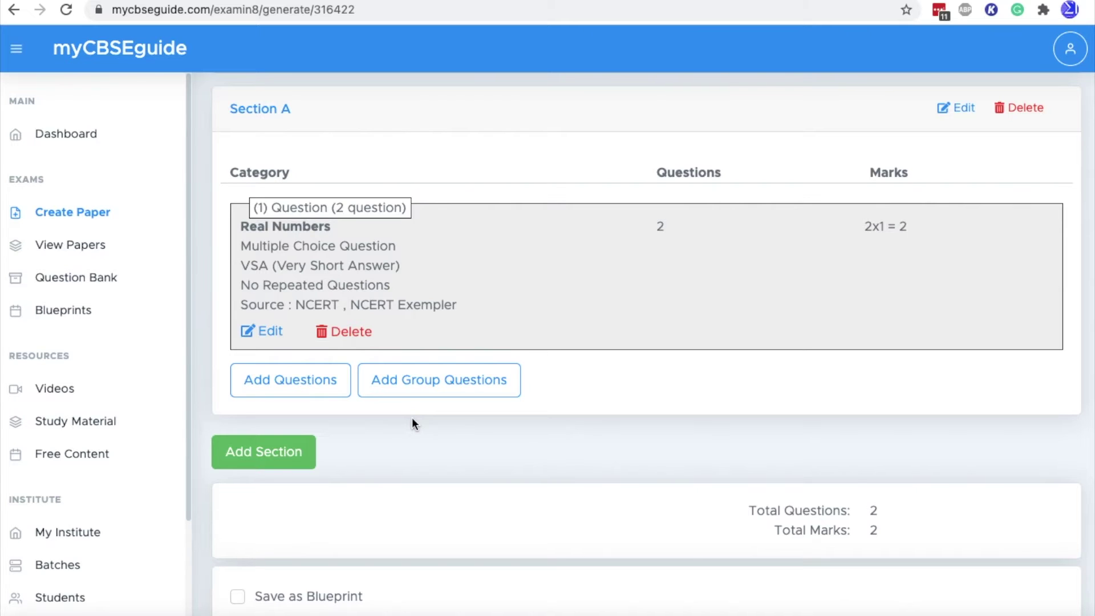
Add a group question to Section A worded 'Answer any five of the following questions:'
click(470, 390)
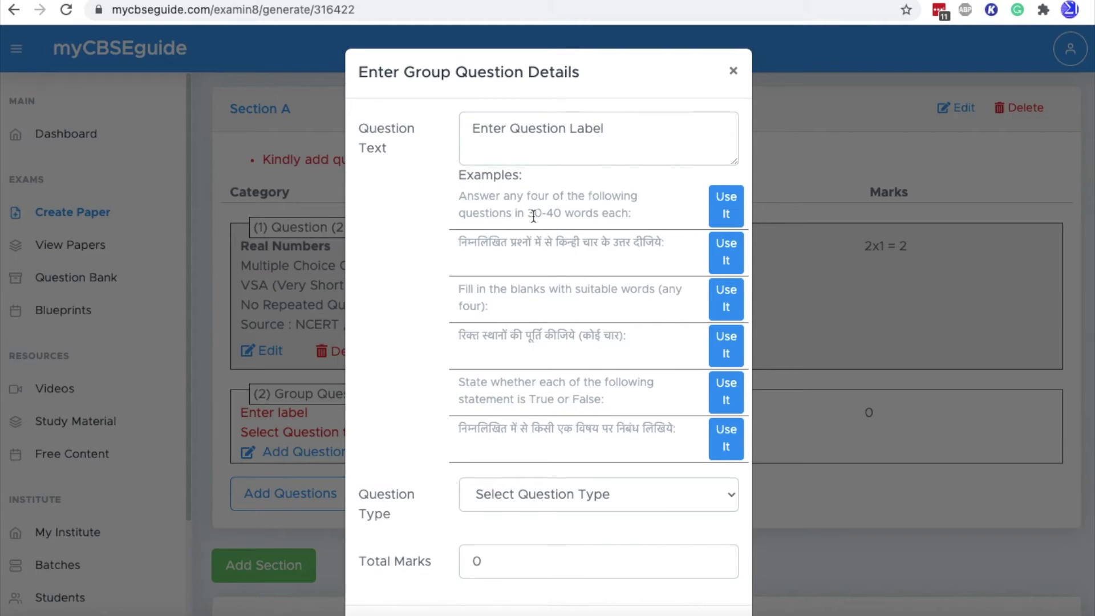
drag(466, 196, 624, 209)
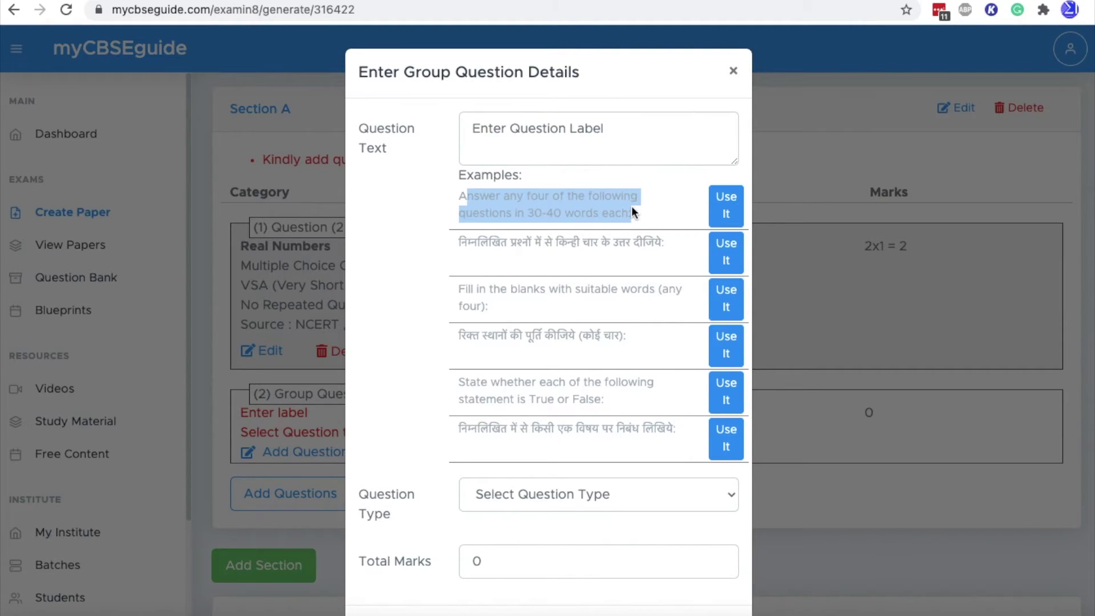
click(726, 210)
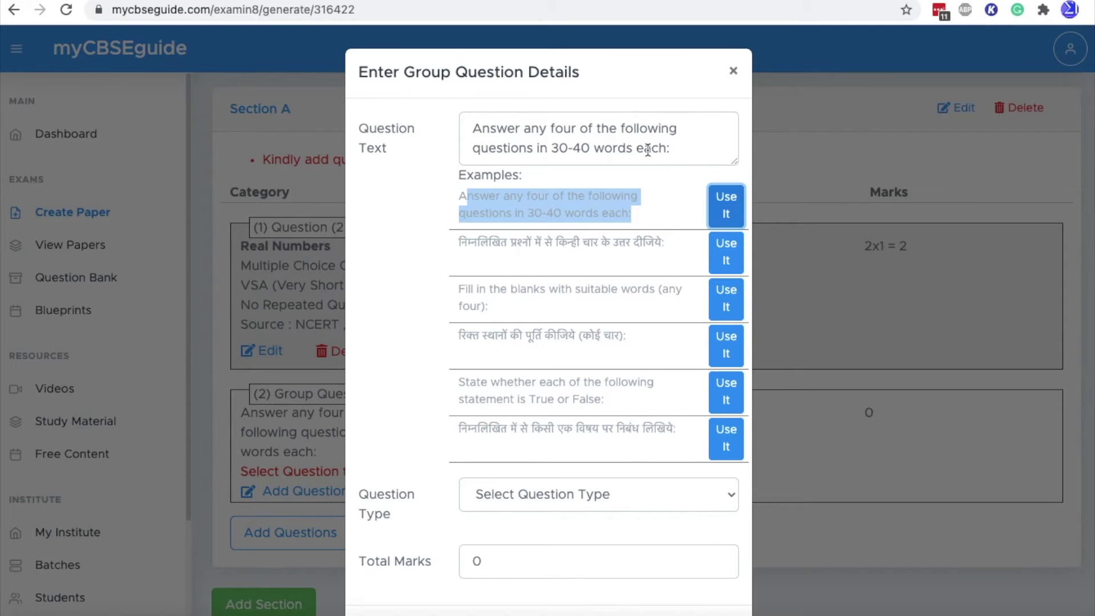
click(682, 148)
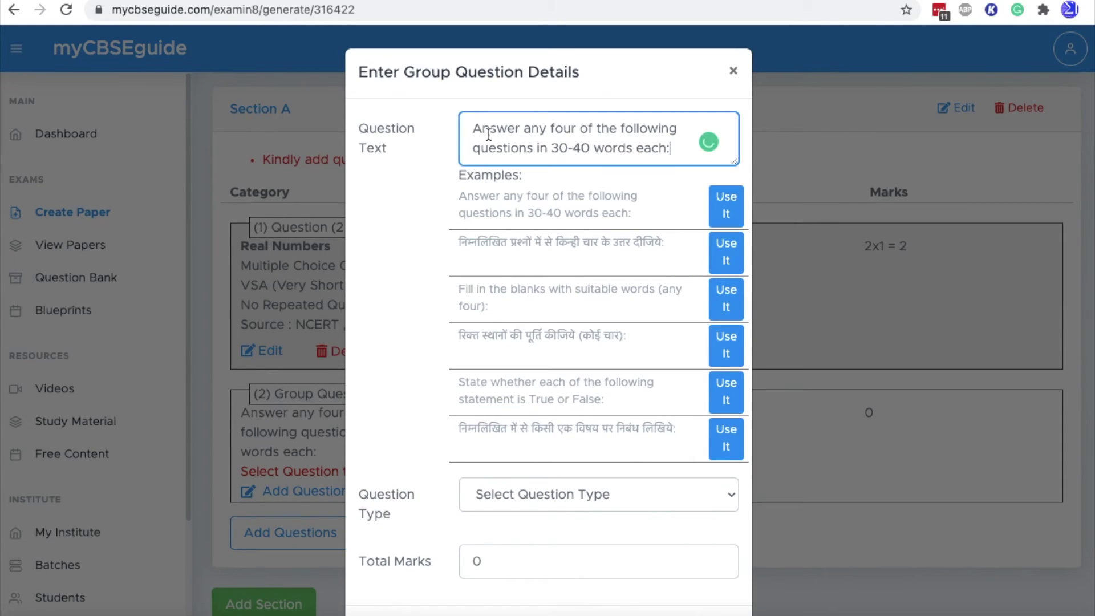
click(577, 130)
key(BackSpace)
key(BackSpace)
key(BackSpace)
key(BackSpace)
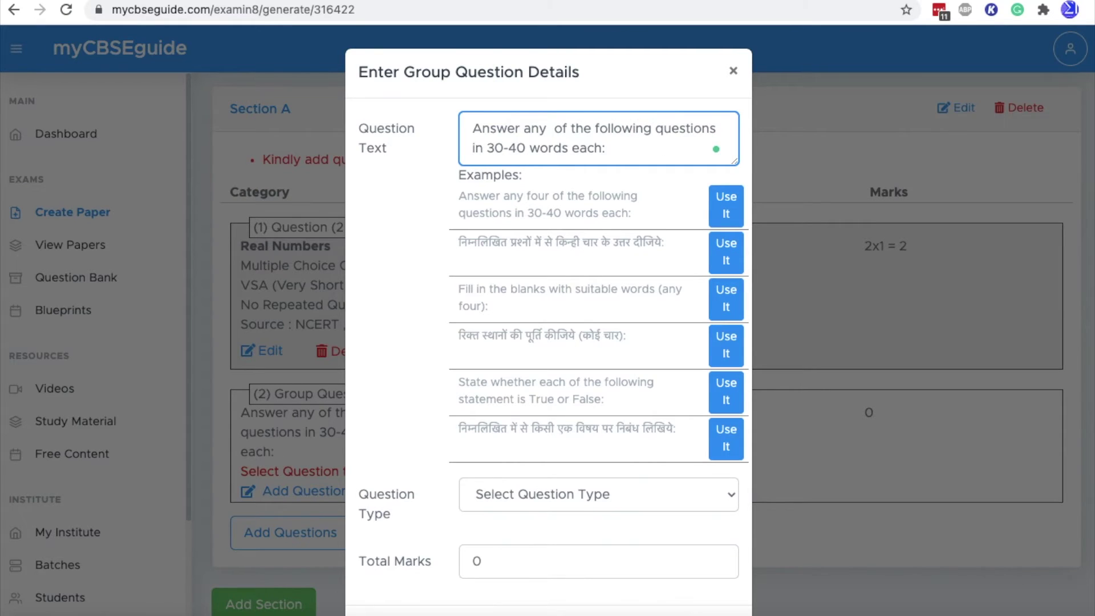
text(five)
drag(472, 148, 602, 147)
key(BackSpace)
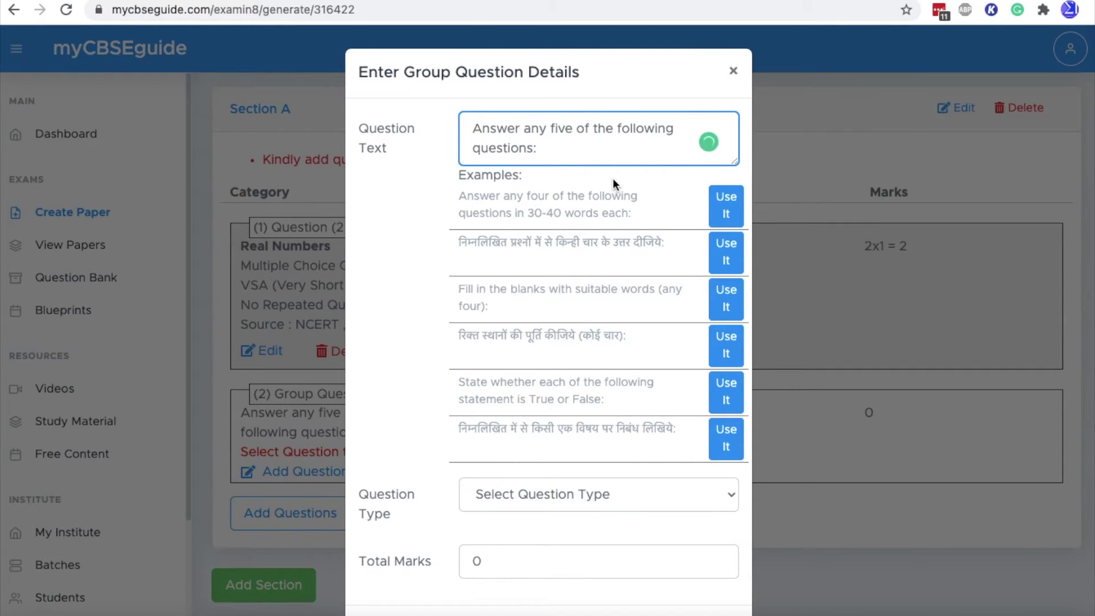
Make the group a Subjective Question with 10 total marks and confirm
scroll(454, 520, down, 1)
click(527, 428)
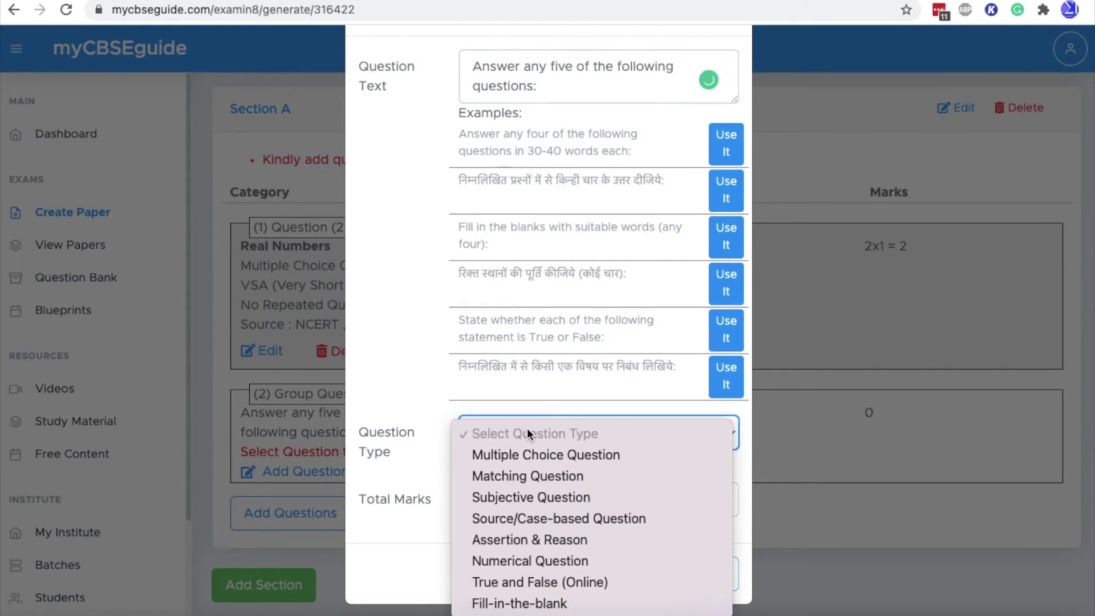
click(542, 499)
click(496, 499)
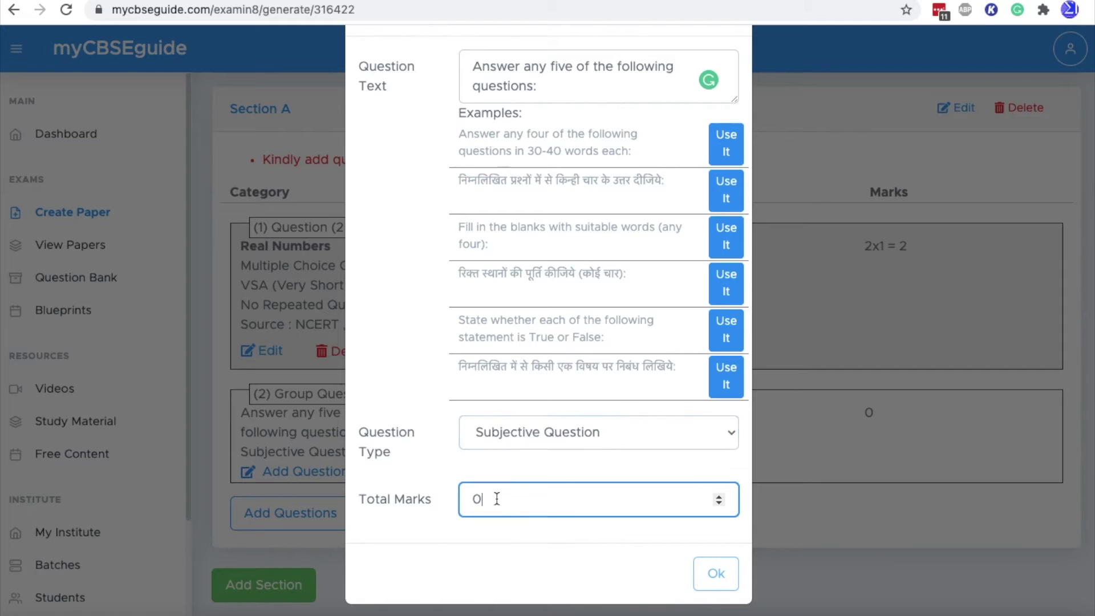
key(BackSpace)
text(10)
click(715, 572)
Add 2 non-repeating Polynomials VSA questions to the group
scroll(251, 308, down, 2)
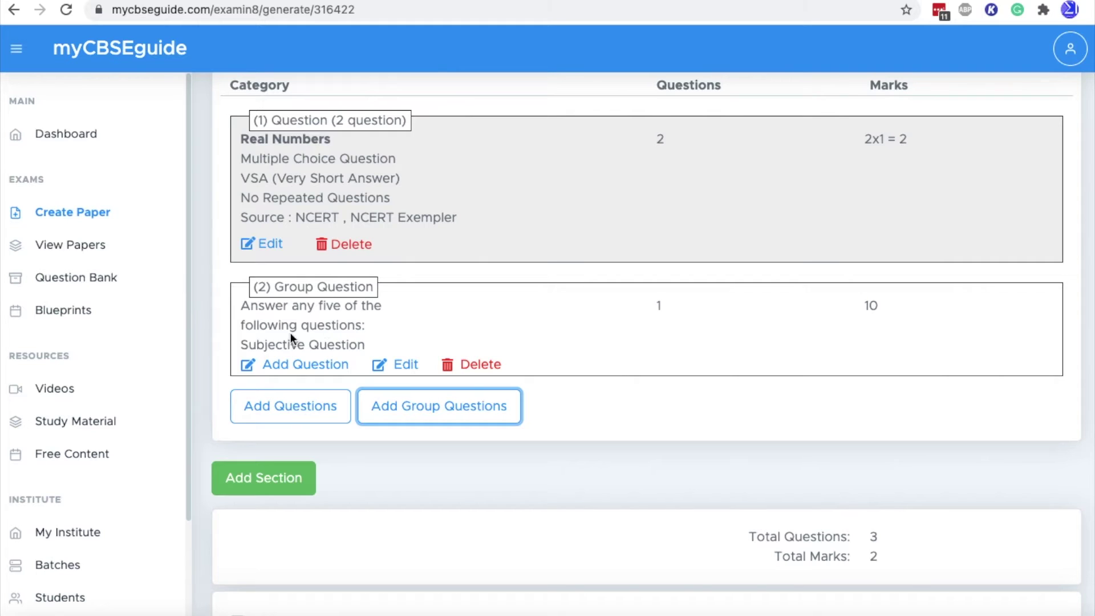
drag(242, 305, 368, 339)
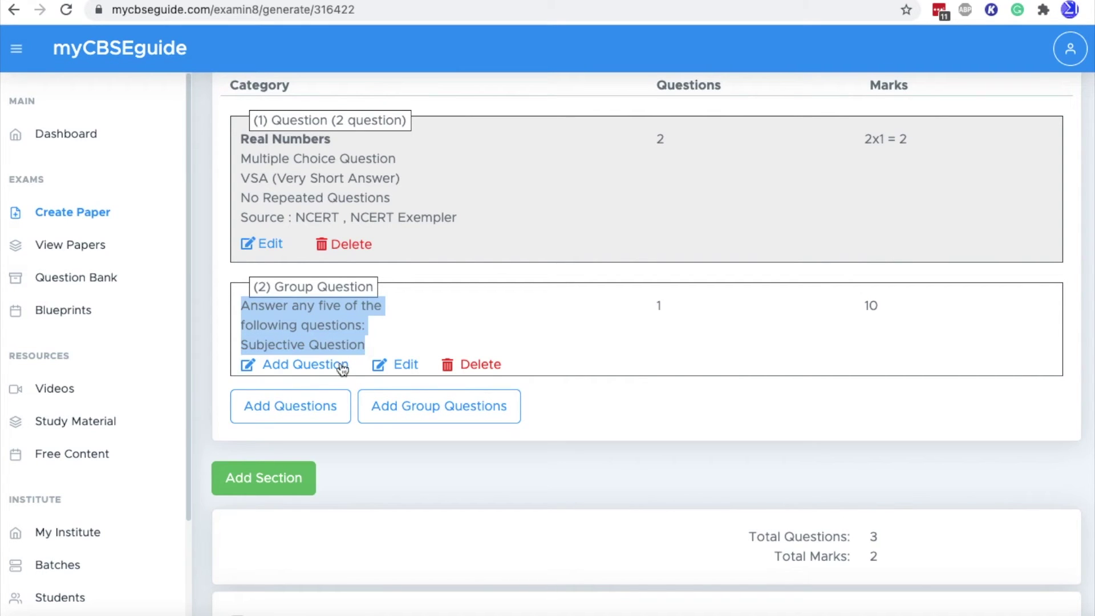
click(313, 366)
click(447, 217)
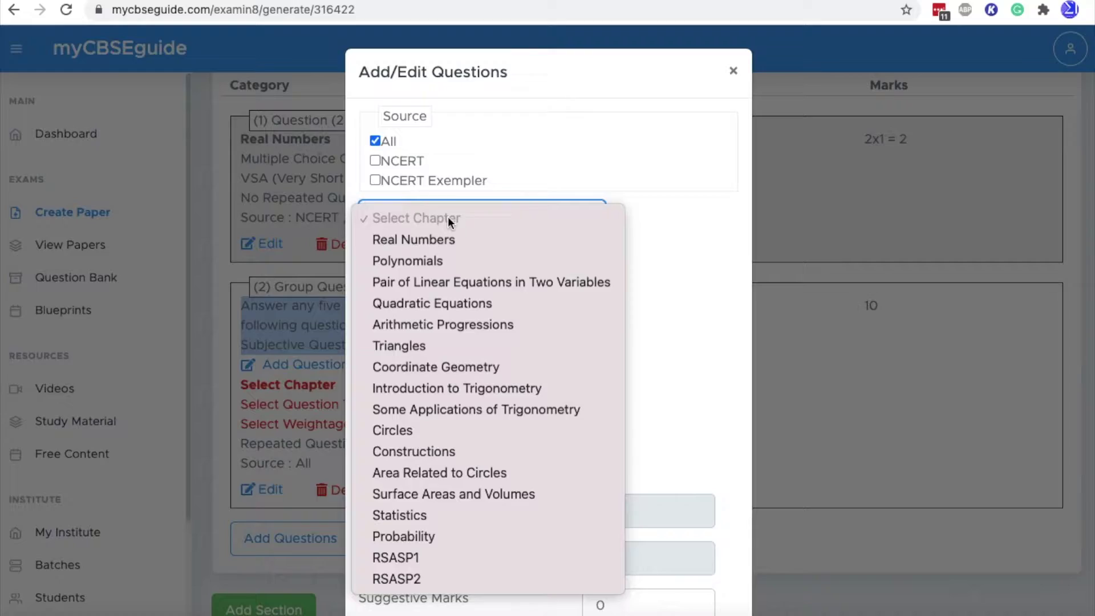
click(452, 255)
click(447, 324)
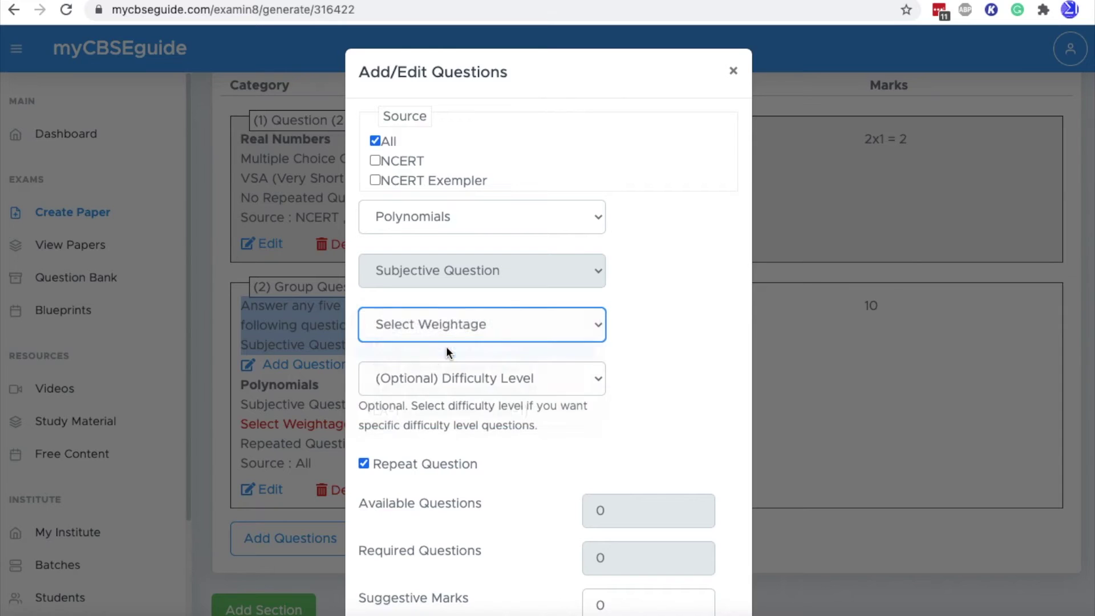
click(446, 347)
scroll(399, 416, down, 1)
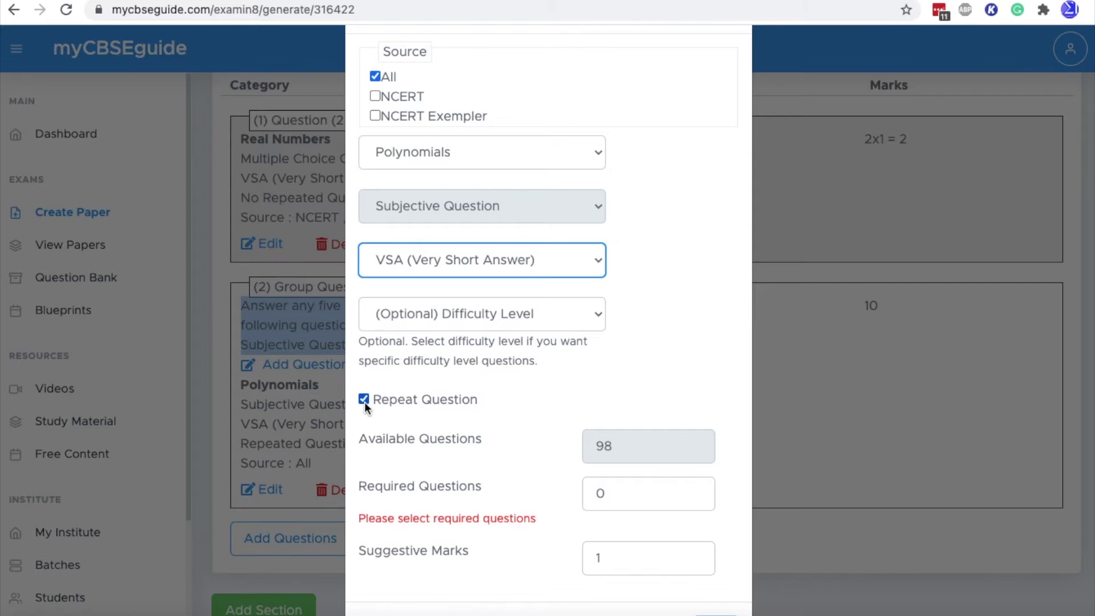
click(363, 399)
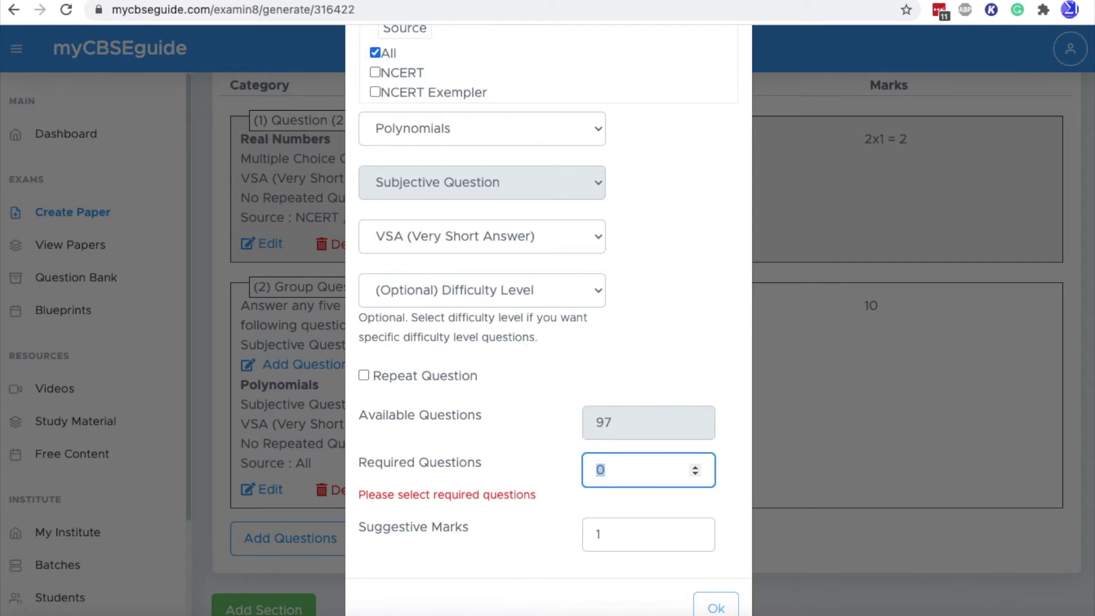
text(2)
click(727, 592)
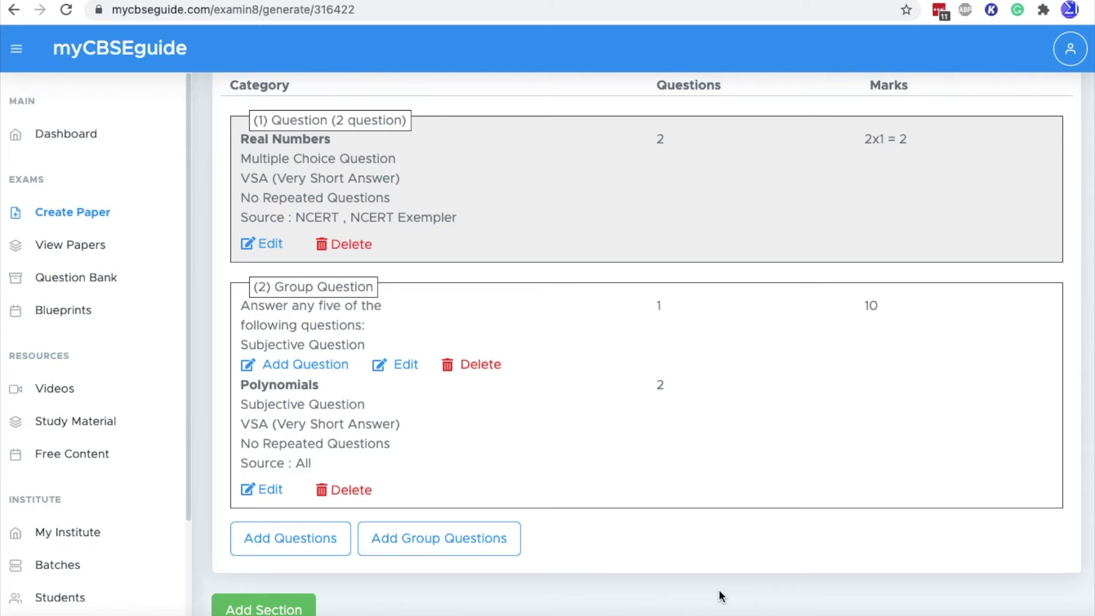
Add 2 Quadratic Equations VSA questions to the group
click(299, 364)
click(481, 217)
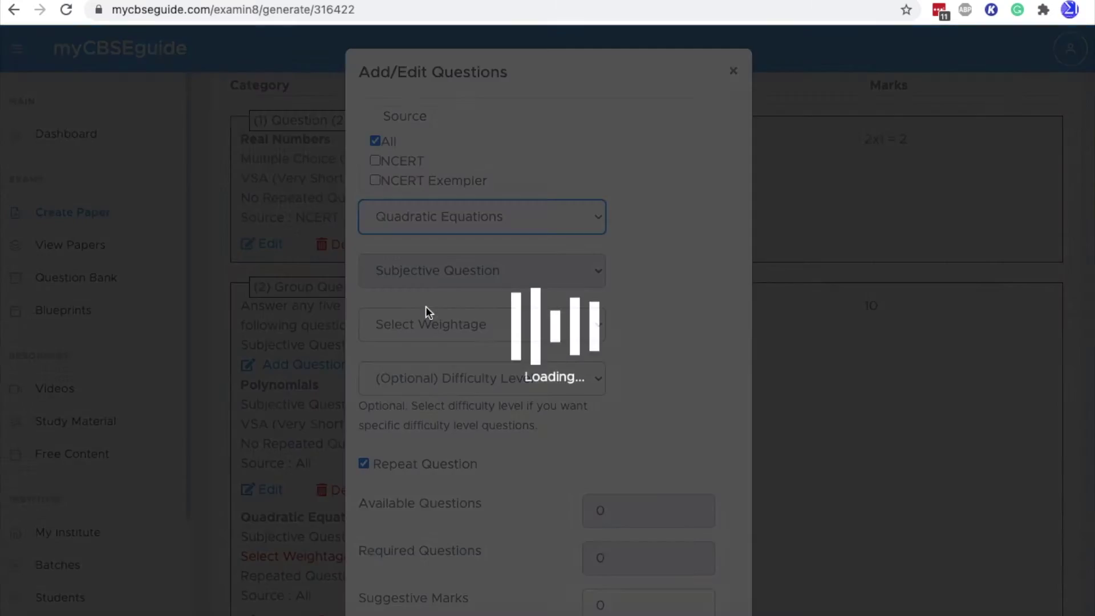
click(430, 324)
click(429, 346)
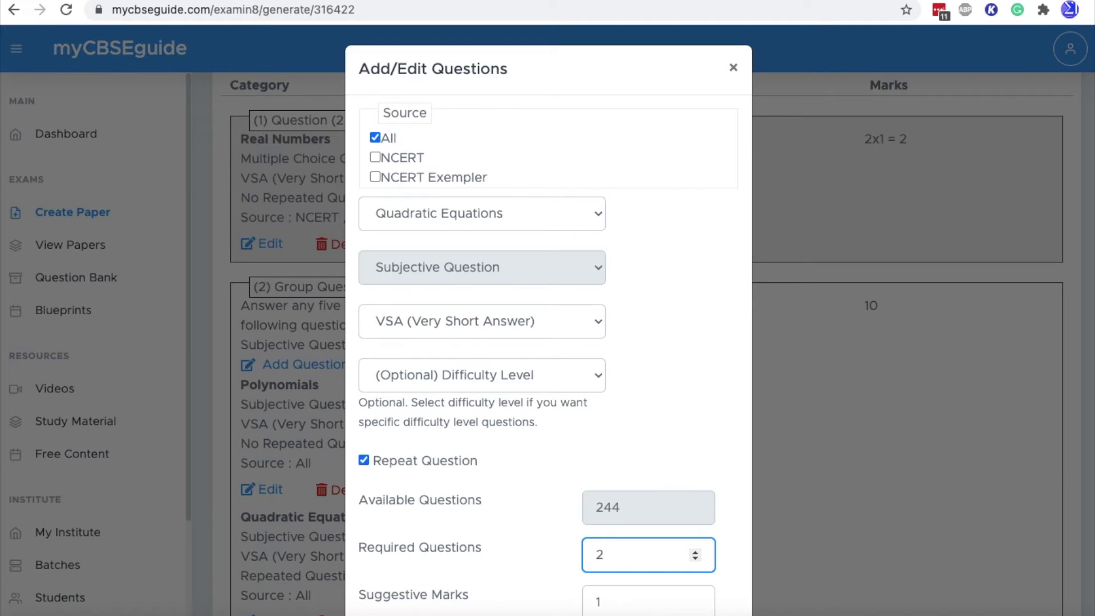
scroll(627, 524, down, 2)
click(719, 572)
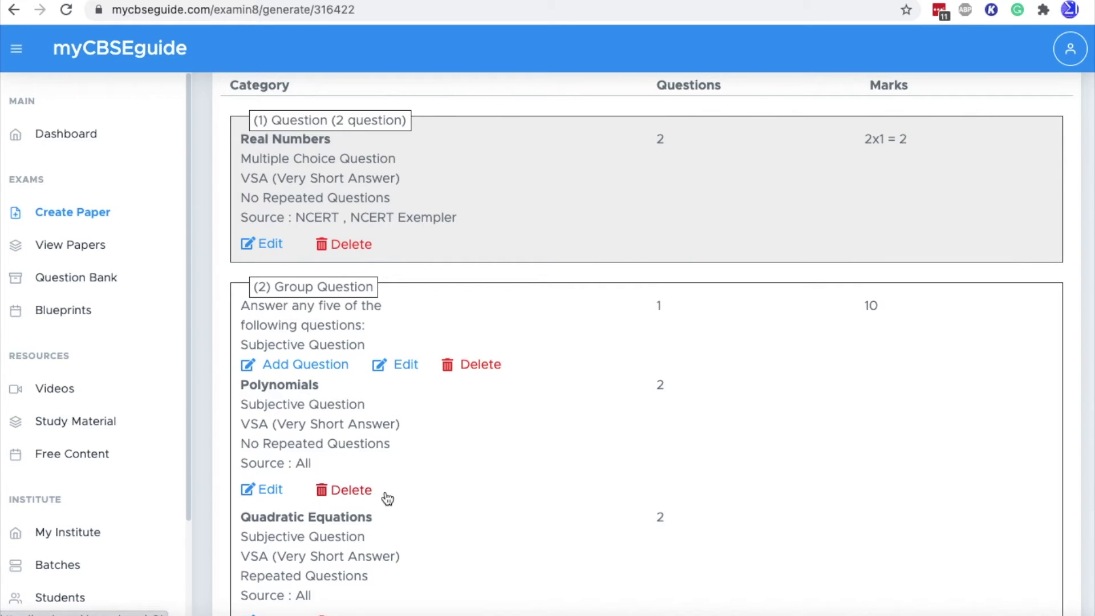
Add 2 Area Related to Circles VSA questions to the group
scroll(387, 499, down, 5)
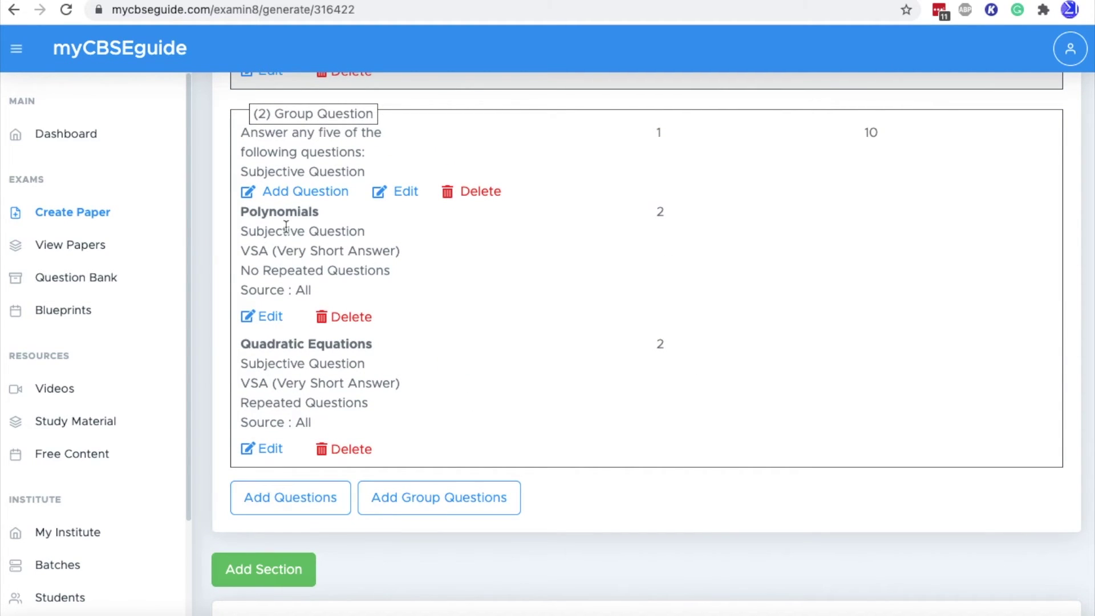
click(294, 194)
click(399, 212)
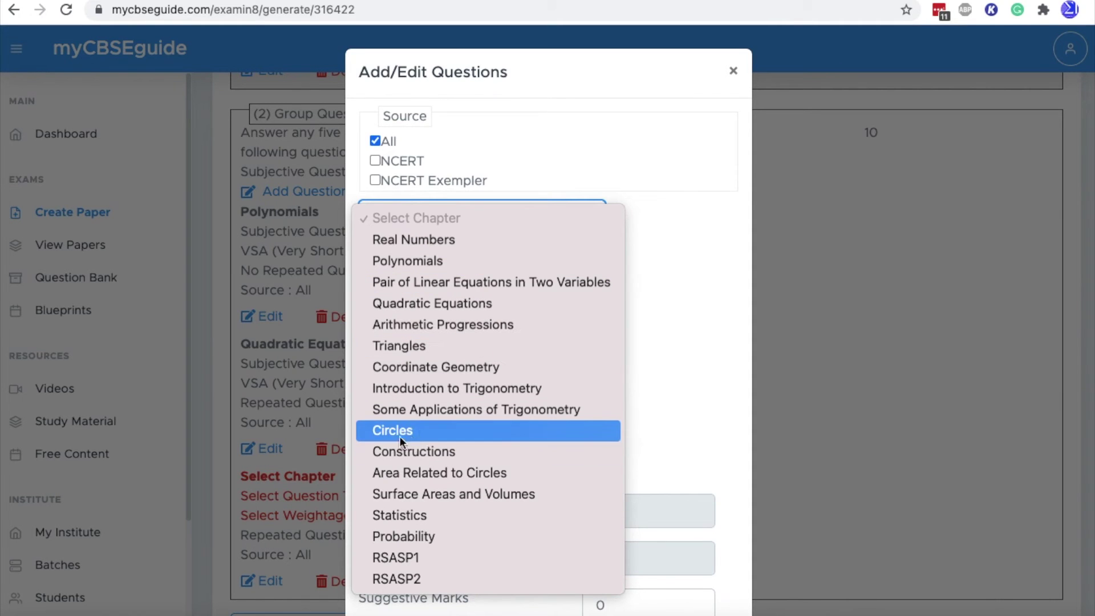
click(422, 474)
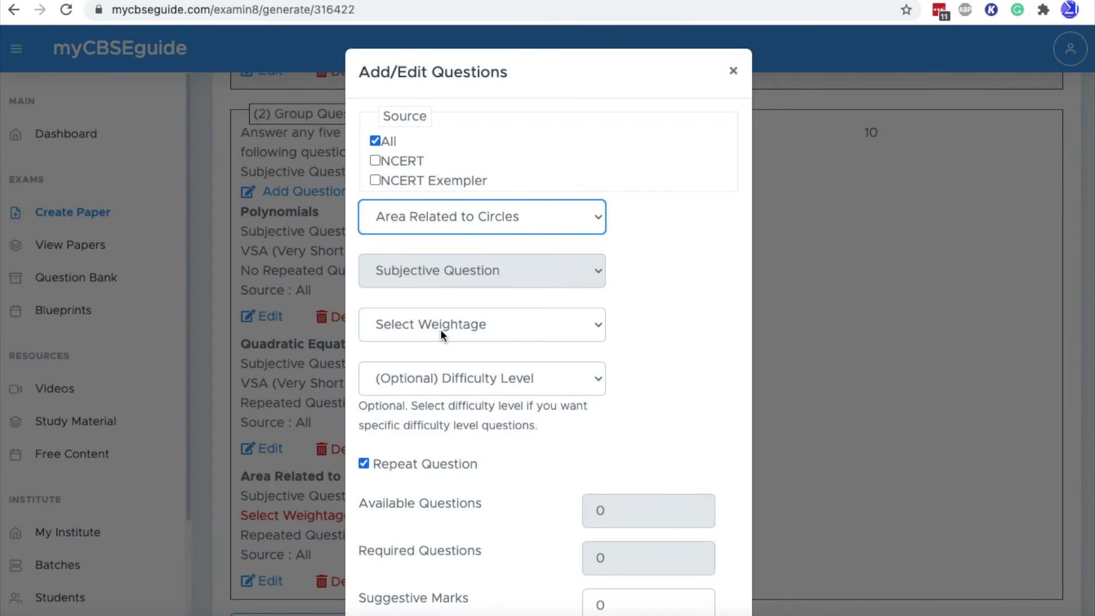
click(440, 329)
click(435, 347)
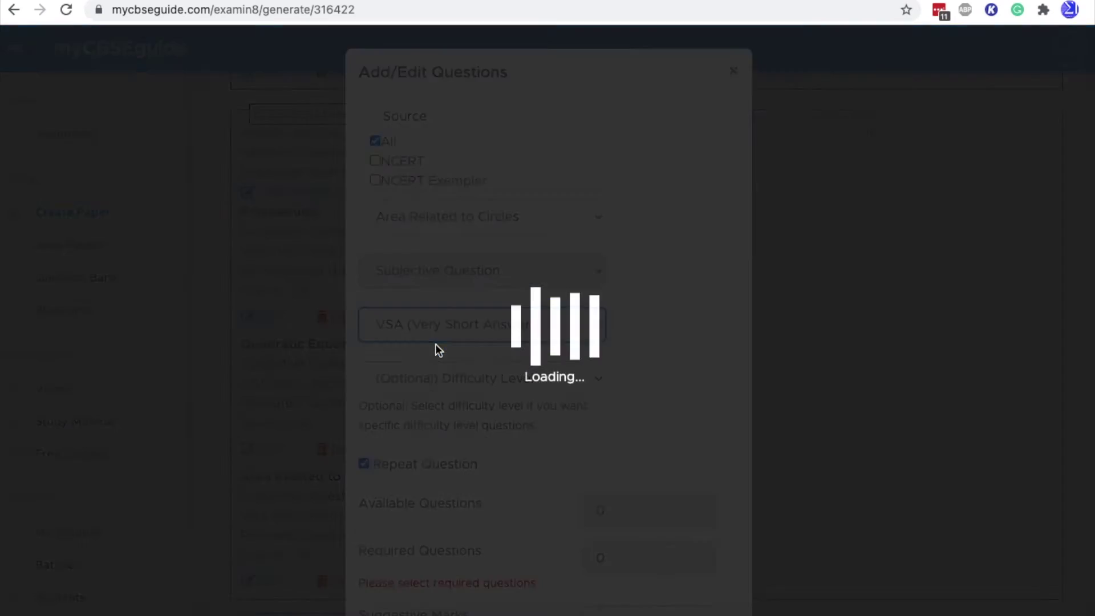
scroll(570, 434, down, 2)
double_click(603, 470)
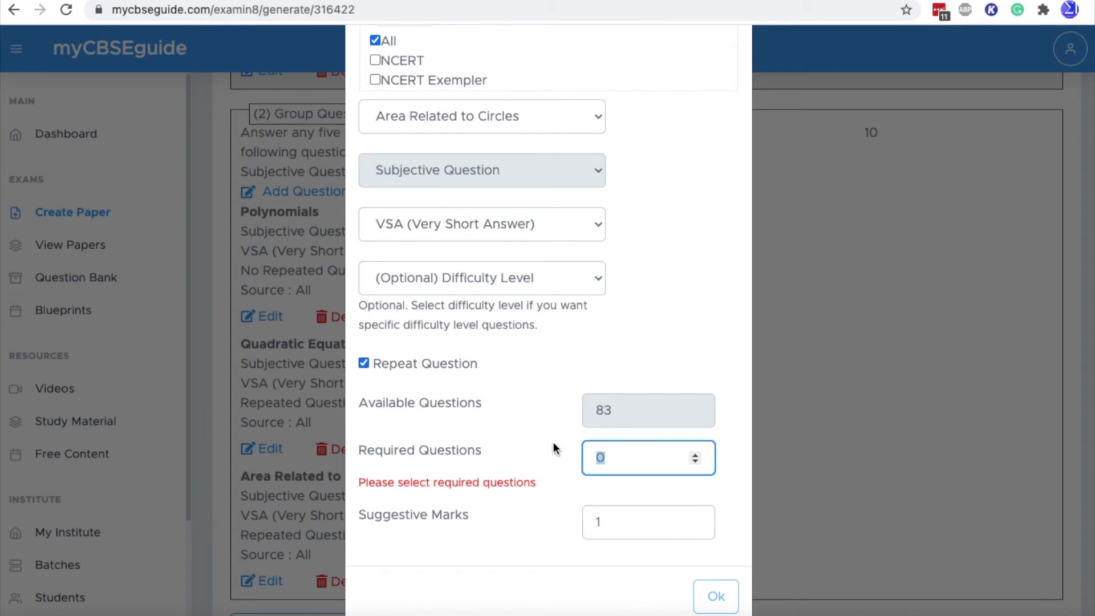
text(2)
click(715, 596)
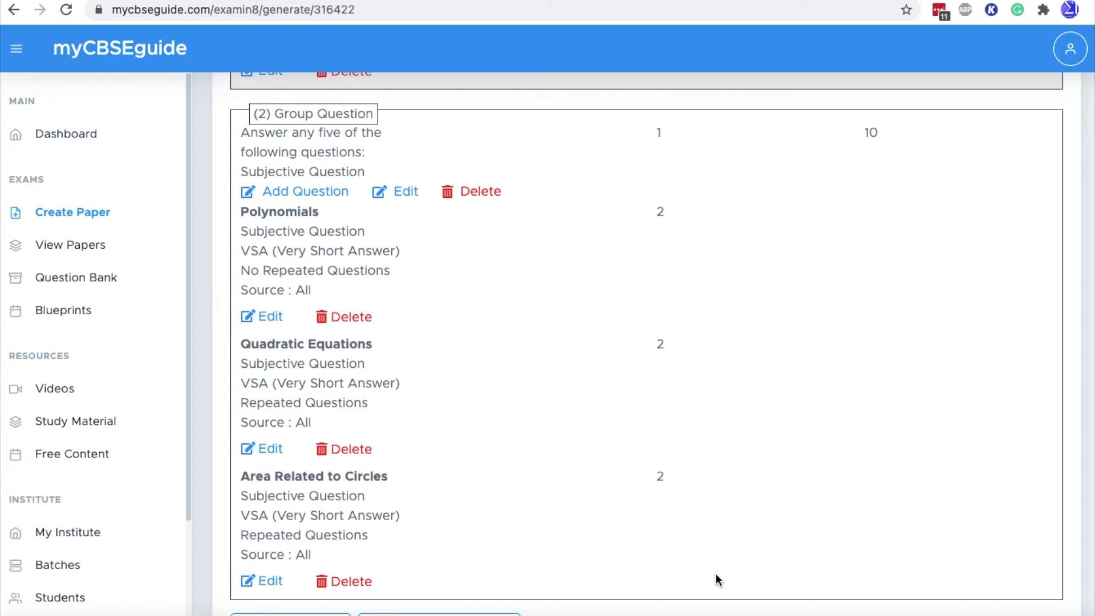
Review the group's question counts and wording, then add a new Section B
scroll(659, 334, up, 1)
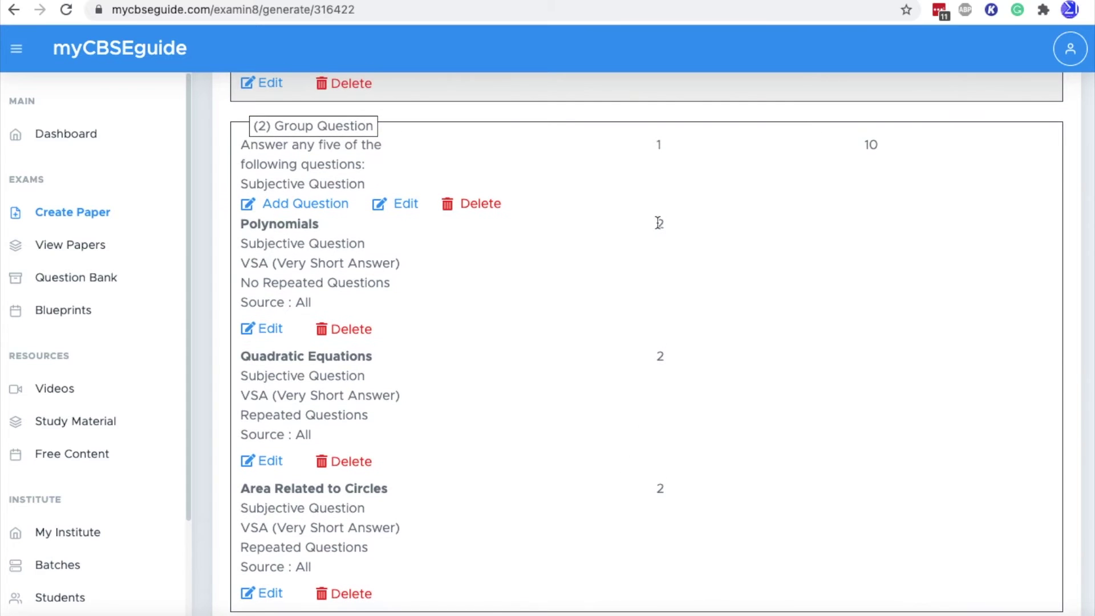
double_click(655, 355)
double_click(662, 486)
scroll(558, 441, up, 3)
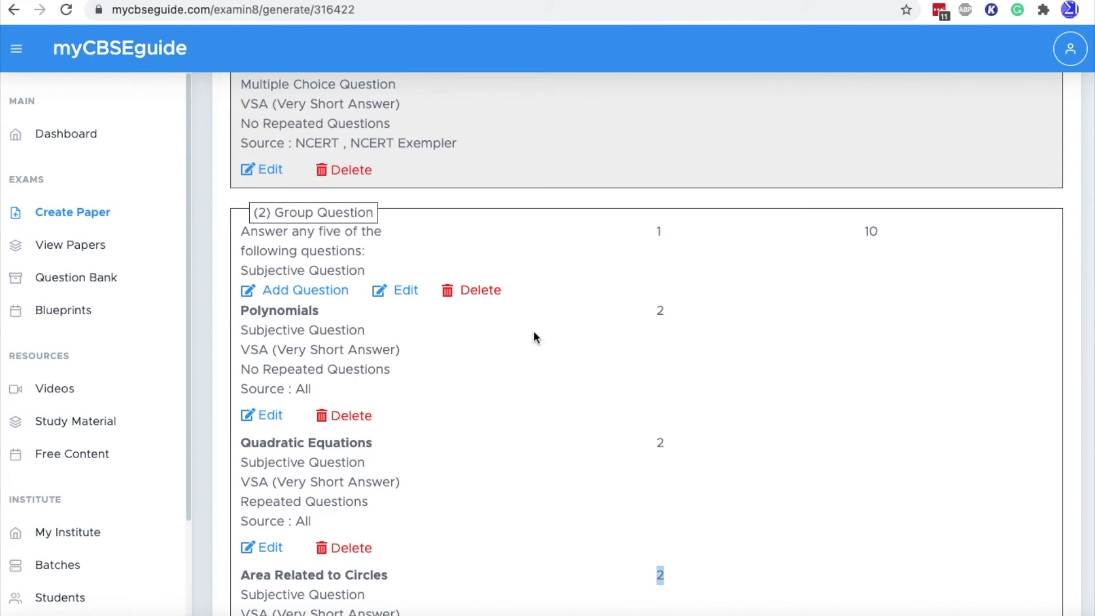
drag(258, 229, 380, 227)
click(293, 252)
scroll(553, 295, down, 5)
scroll(511, 309, down, 2)
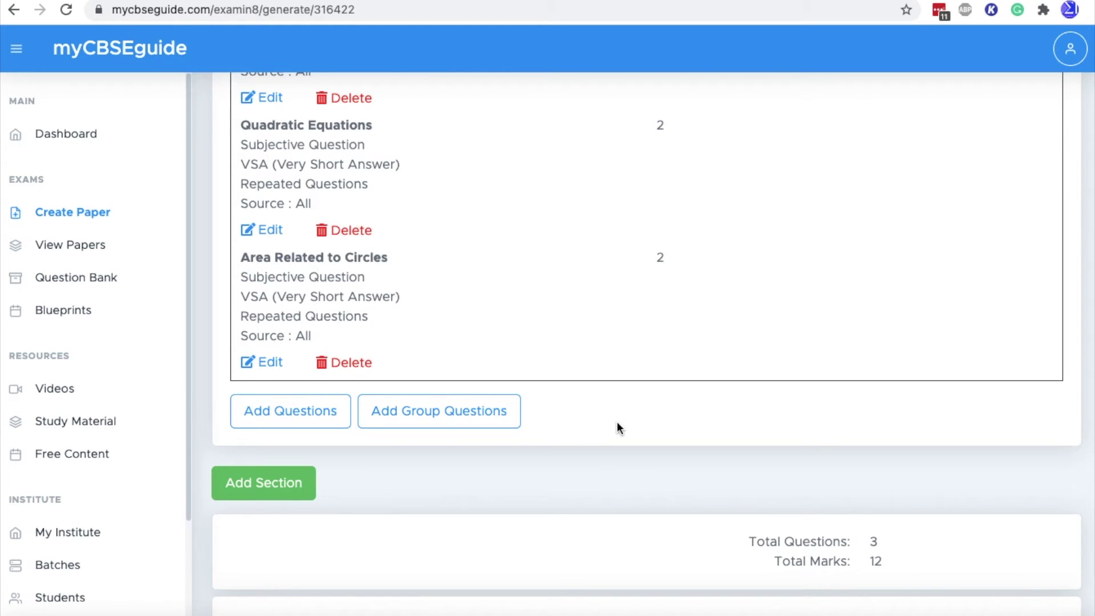
scroll(676, 389, down, 3)
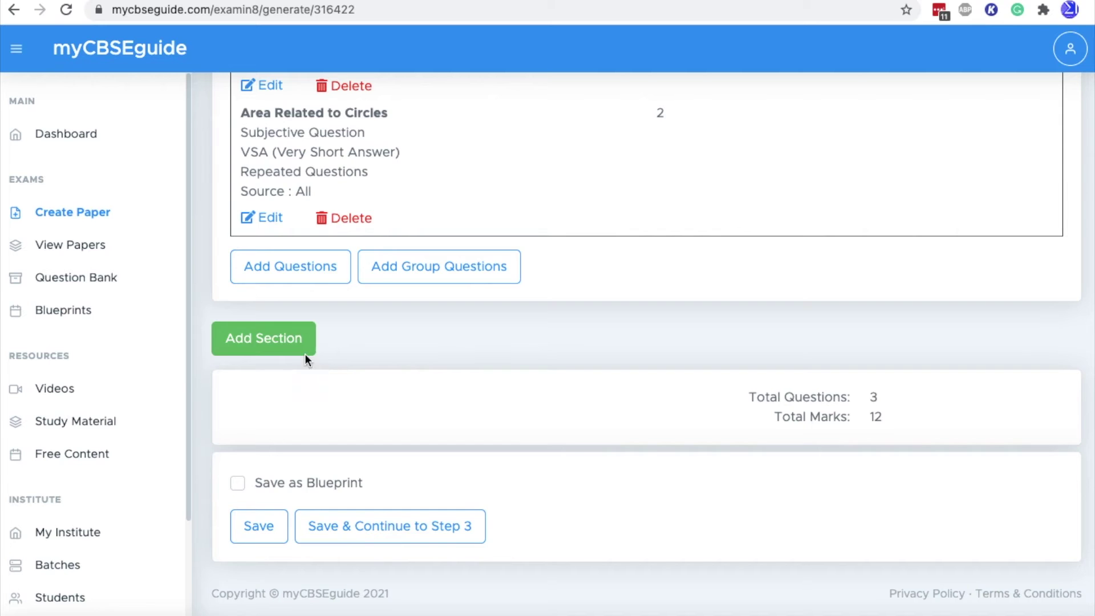
click(274, 340)
Start a Section B question from NCERT Exemplar: Arithmetic Progressions at SA-1 weightage
scroll(521, 337, down, 1)
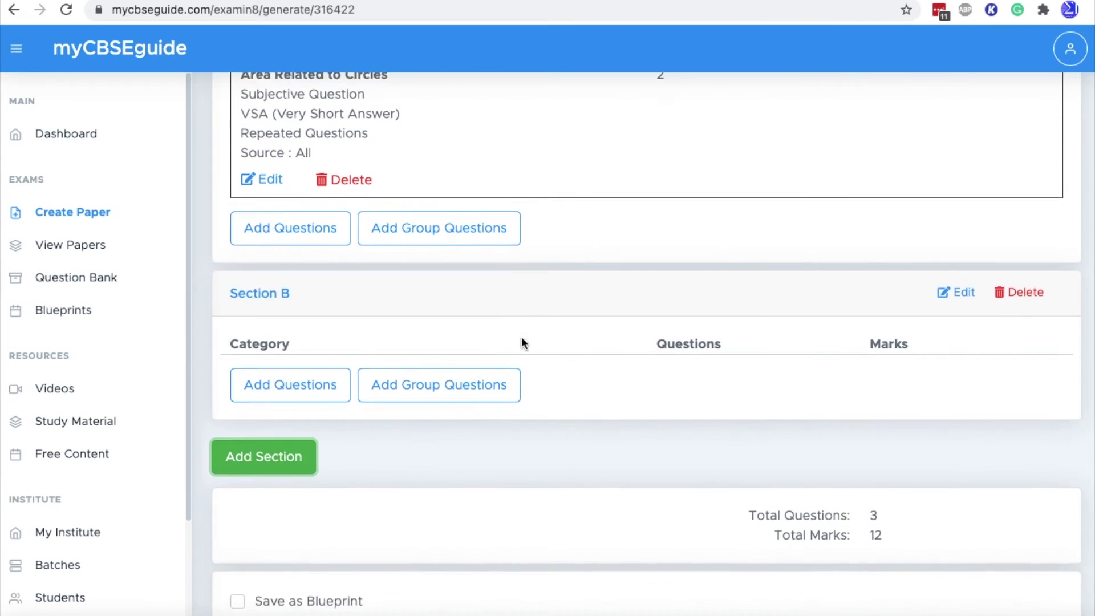
scroll(521, 337, down, 1)
click(286, 348)
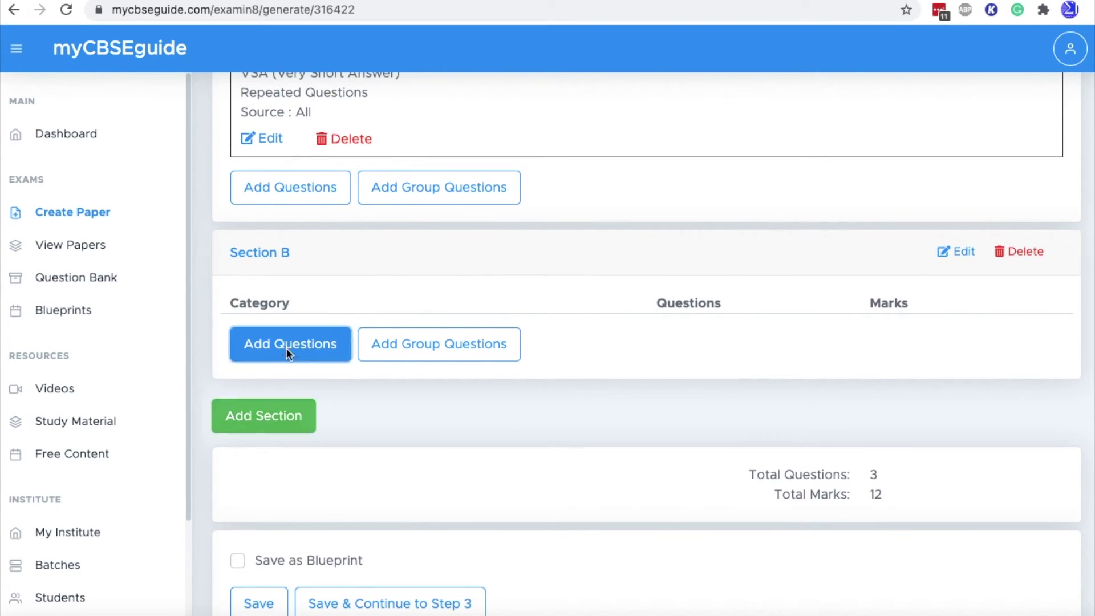
click(451, 218)
click(538, 149)
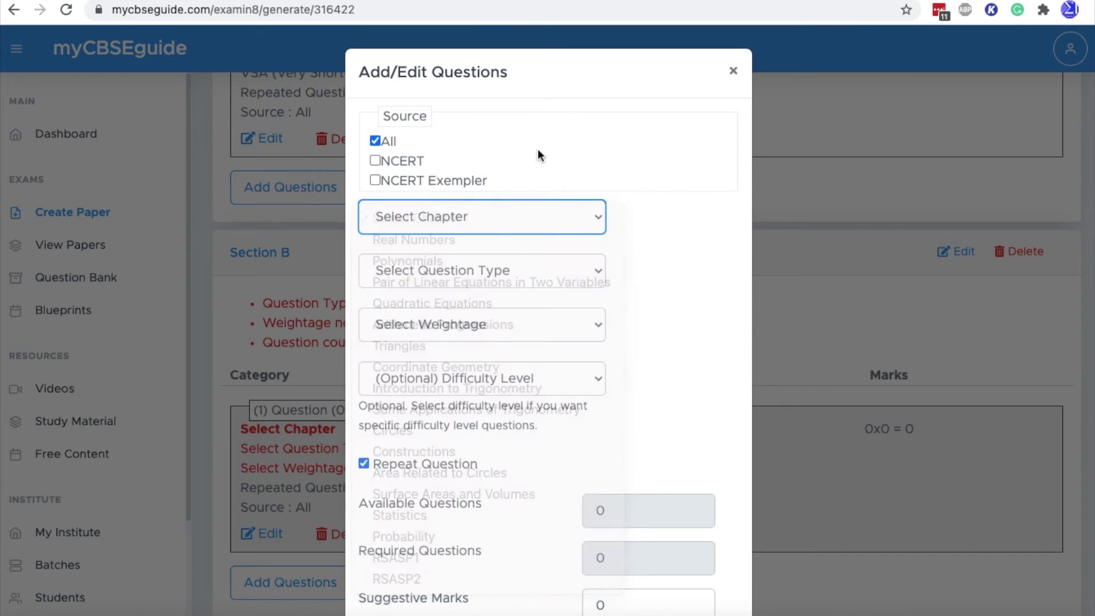
click(375, 180)
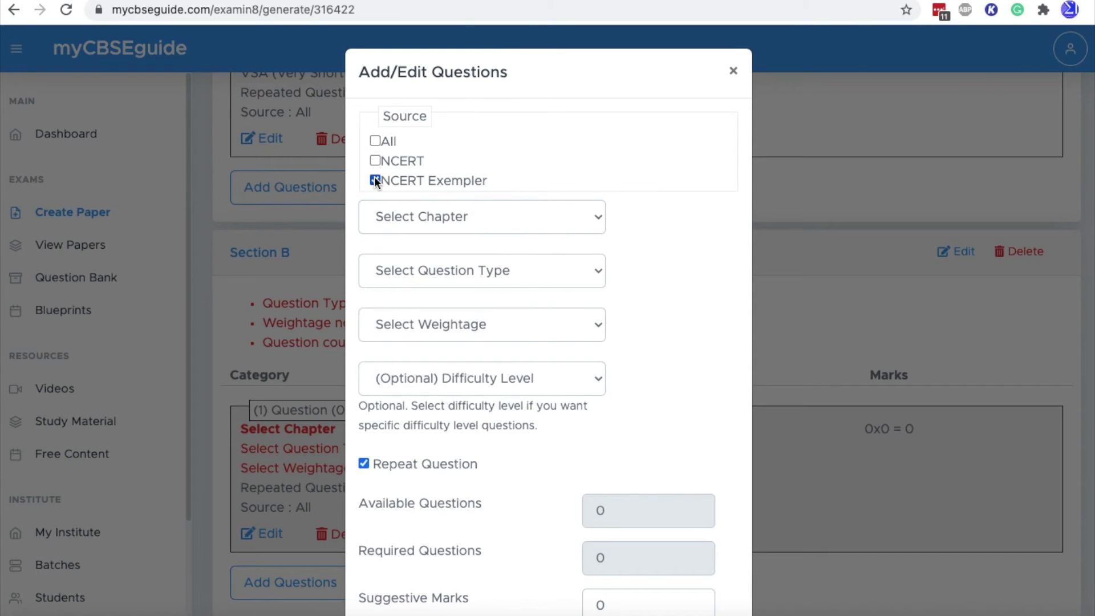
click(464, 217)
click(432, 329)
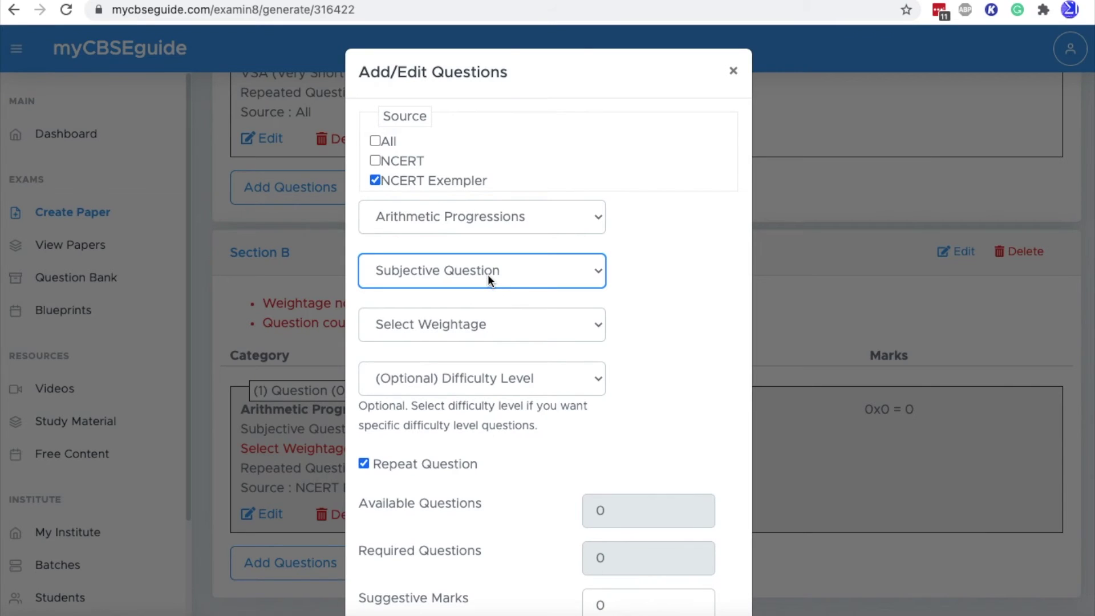
click(467, 325)
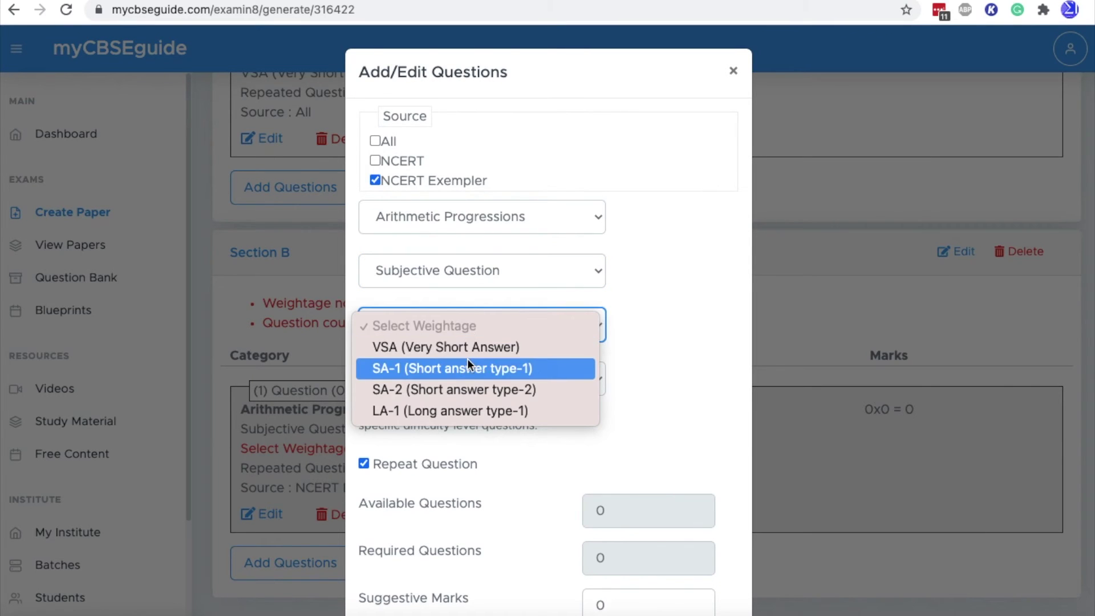
click(467, 368)
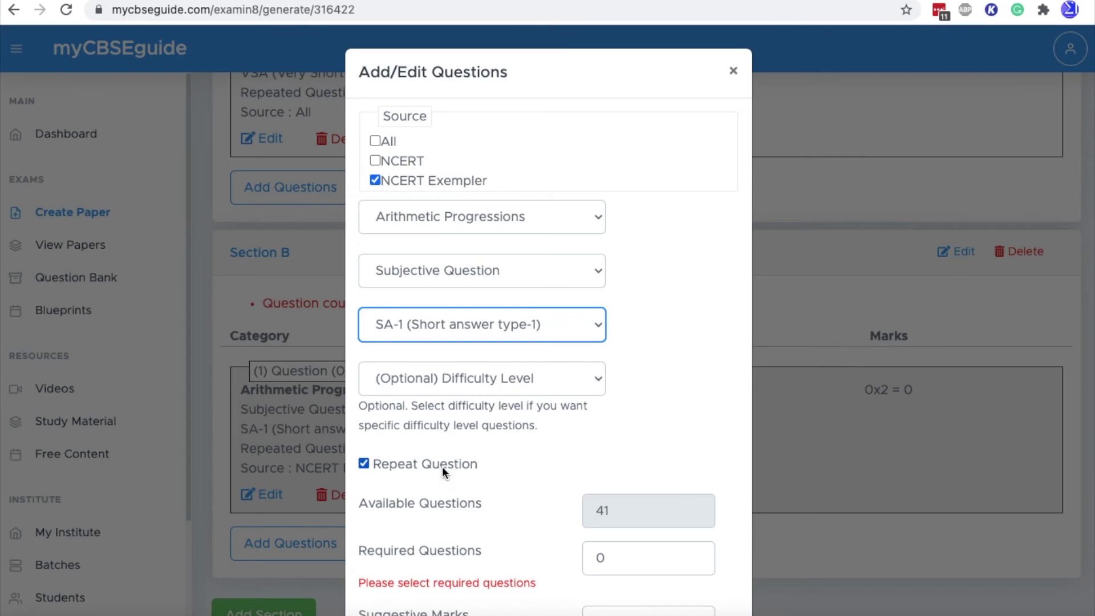
Disallow repeated questions, set Required Questions to 5, and save
scroll(502, 448, down, 2)
click(363, 399)
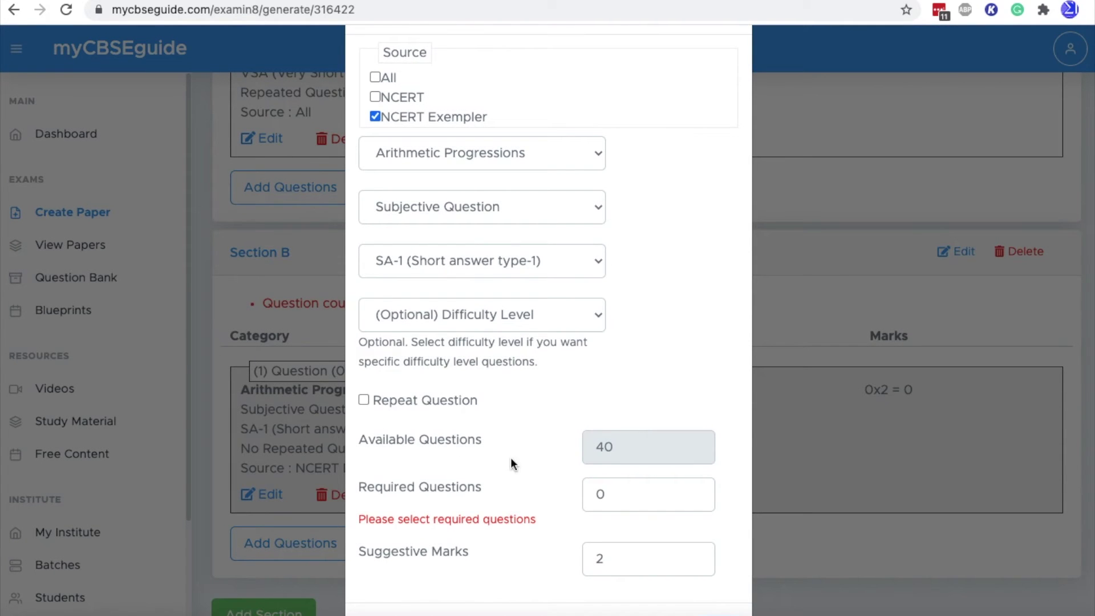
scroll(511, 457, down, 1)
double_click(603, 479)
text(5)
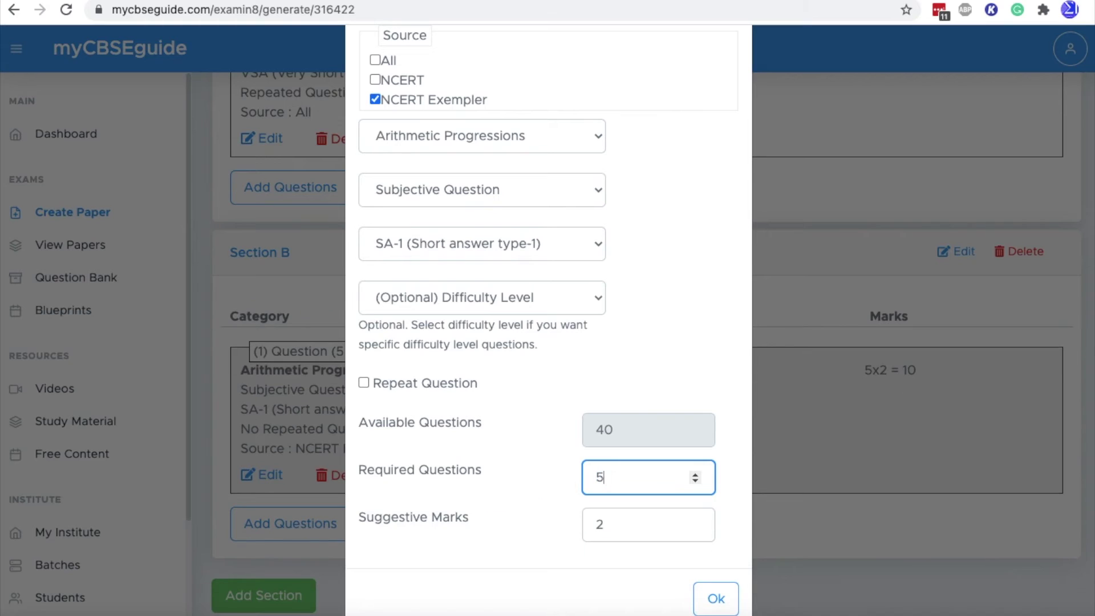
click(714, 597)
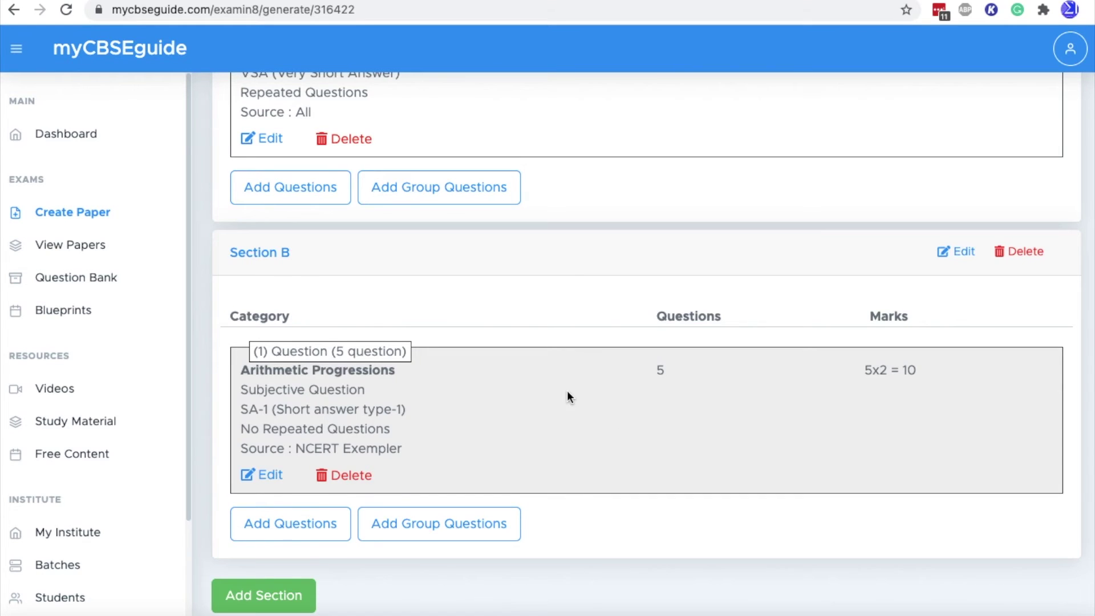
scroll(395, 320, up, 1)
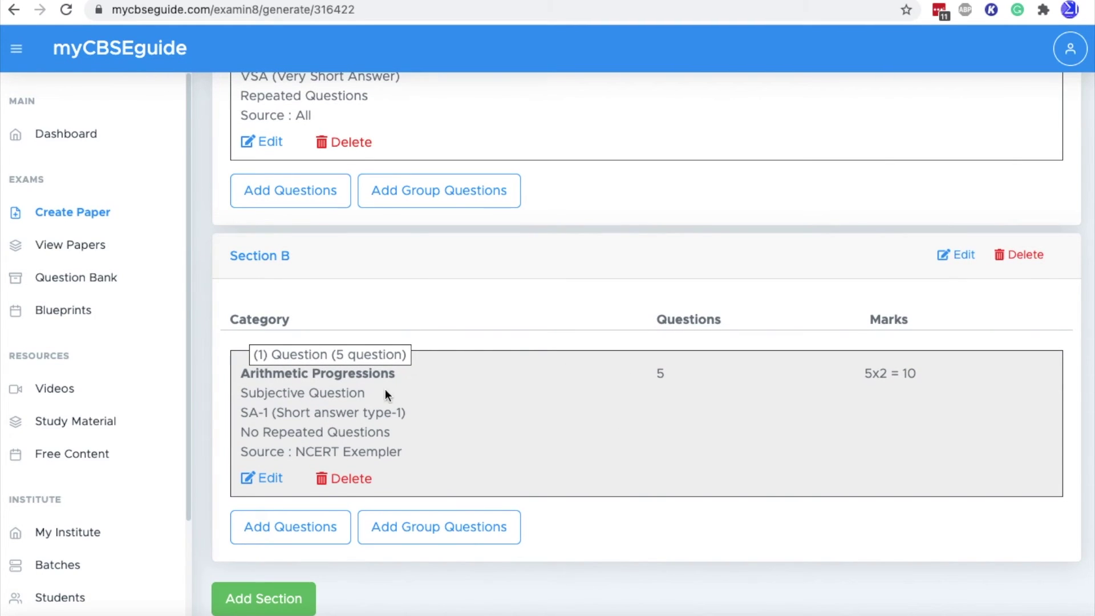
Tick Save as Blueprint, name it 'Test BP', and save and continue
scroll(594, 422, up, 10)
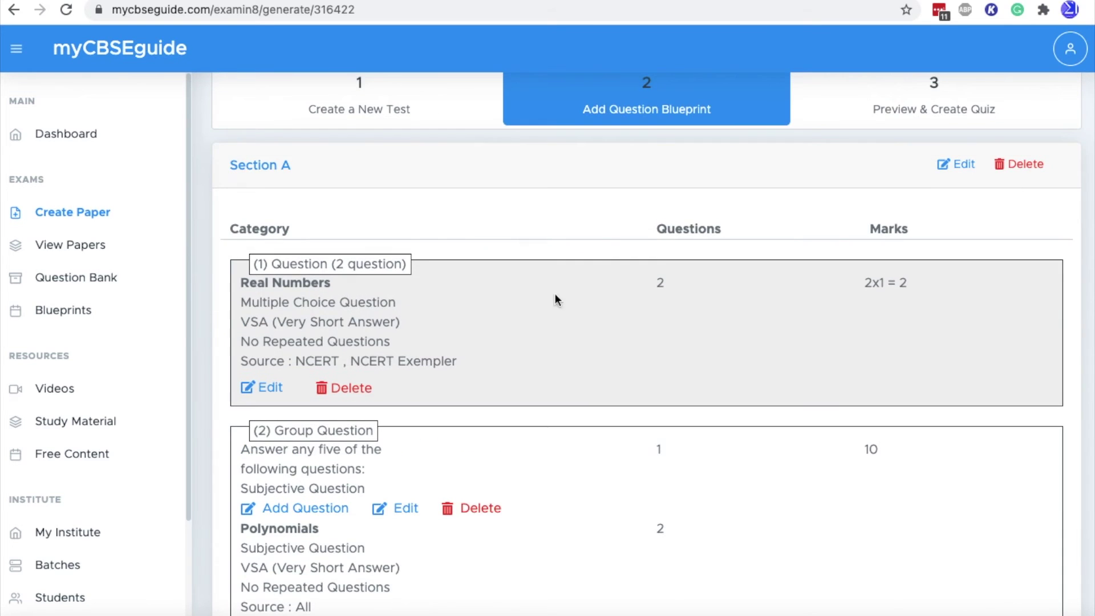
scroll(581, 414, down, 15)
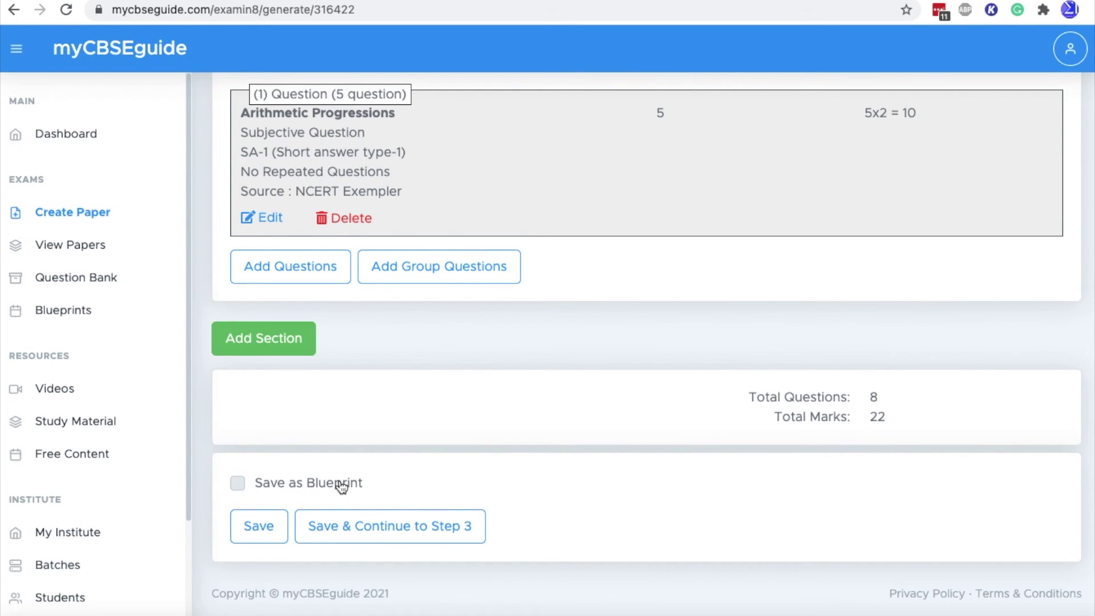
click(244, 481)
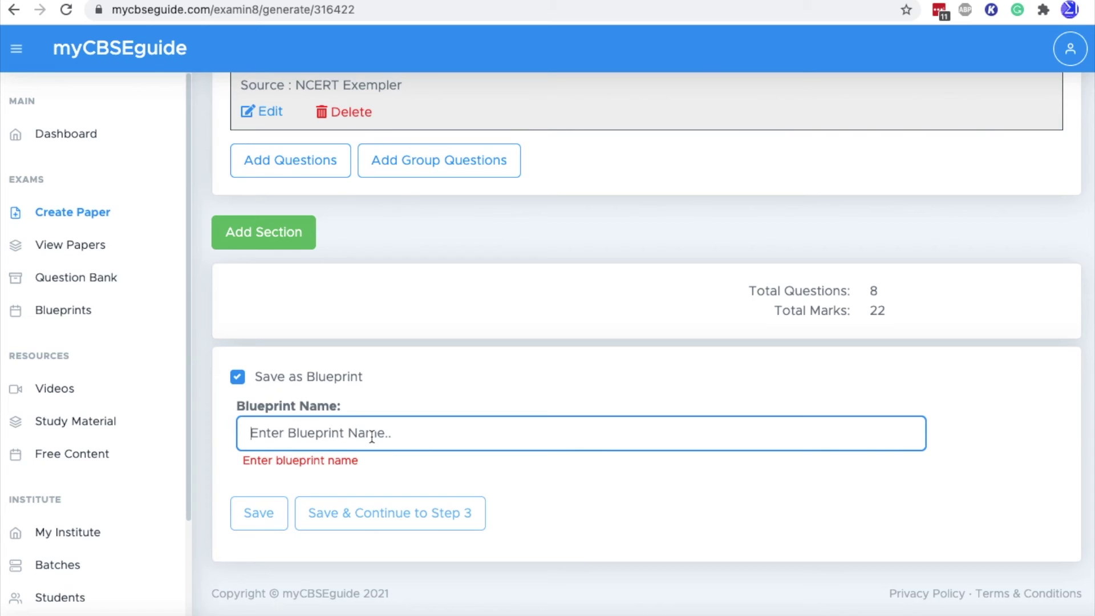
text(Test BP)
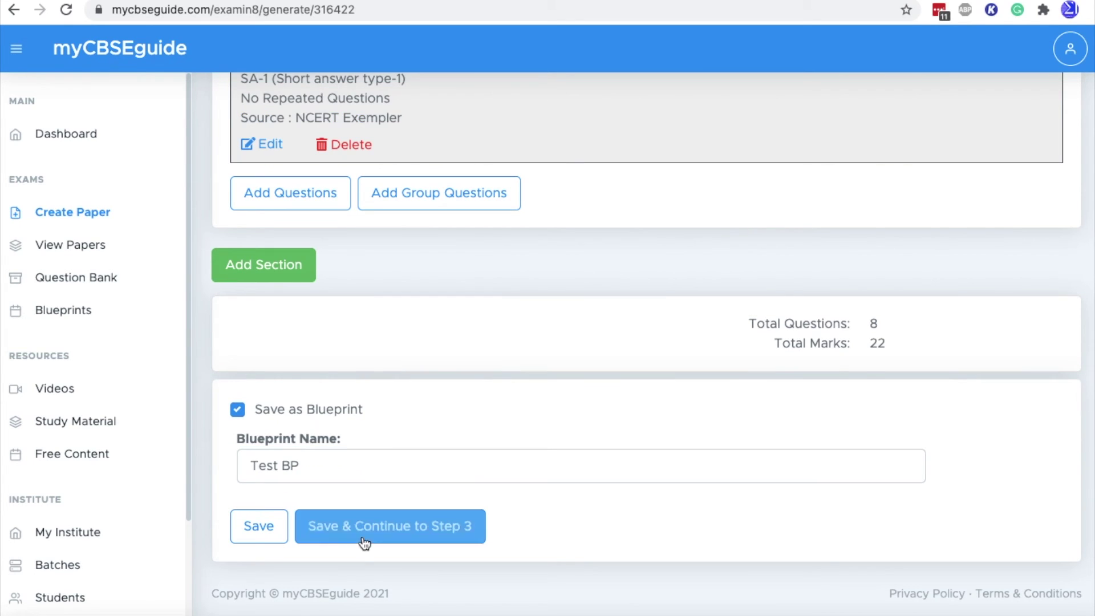
click(419, 529)
Confirm continuing to Step 3 and scroll through the previewed Section A and B questions
click(680, 251)
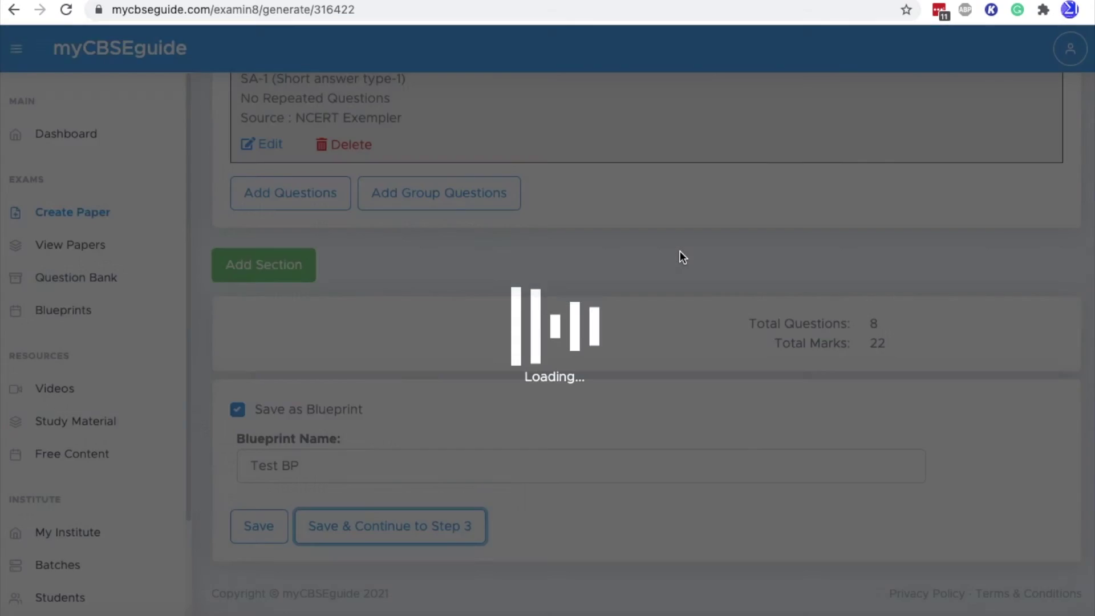
scroll(537, 257, down, 1)
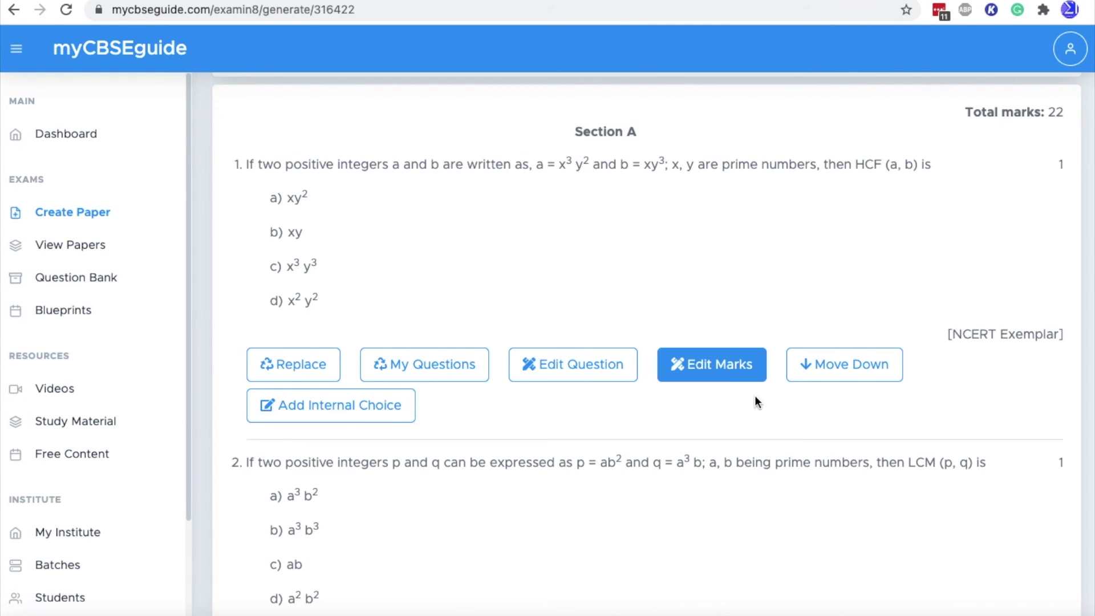
scroll(744, 410, down, 1)
scroll(735, 406, down, 3)
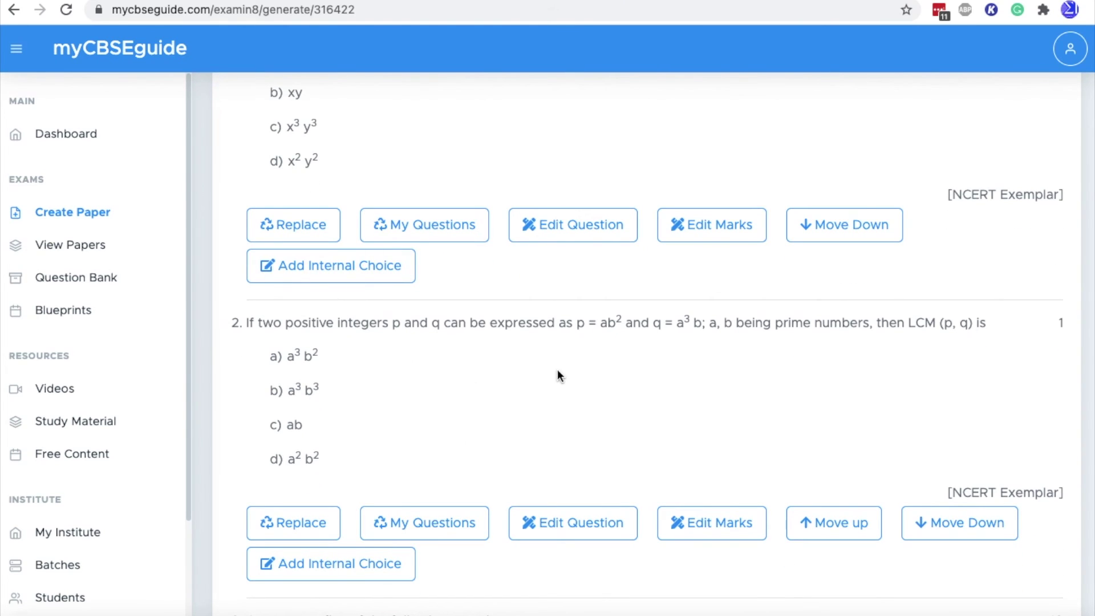
scroll(466, 406, up, 5)
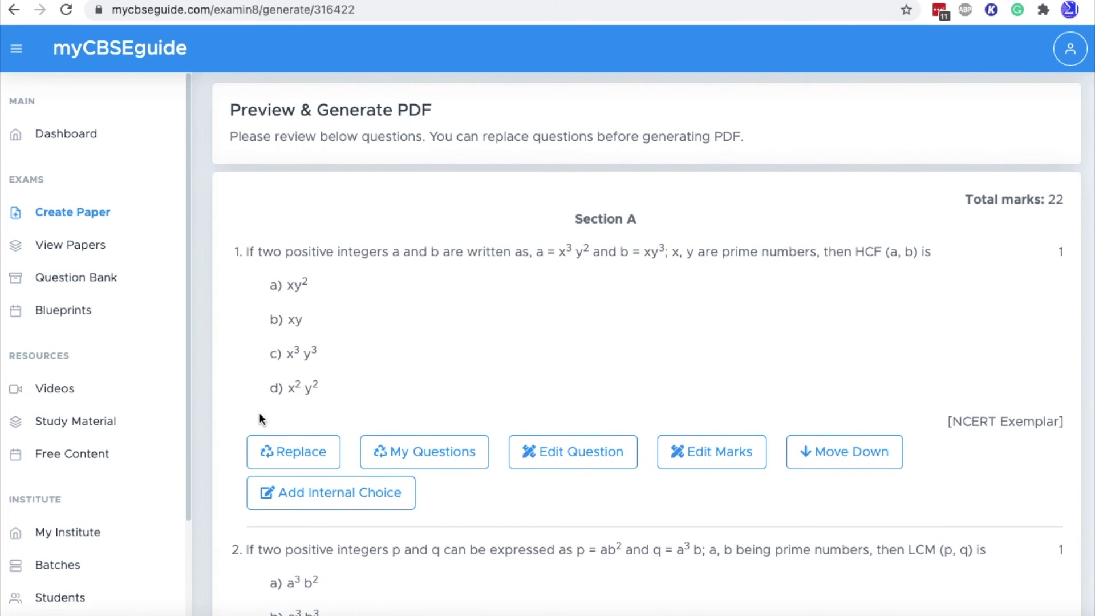
scroll(398, 329, down, 1)
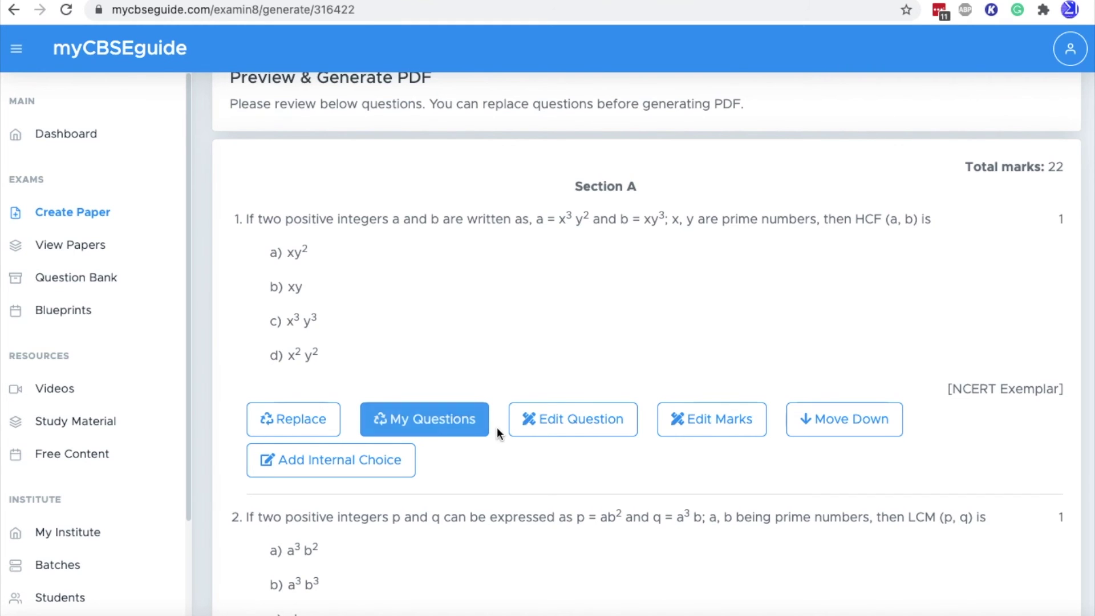
scroll(502, 425, down, 9)
drag(251, 295, 545, 295)
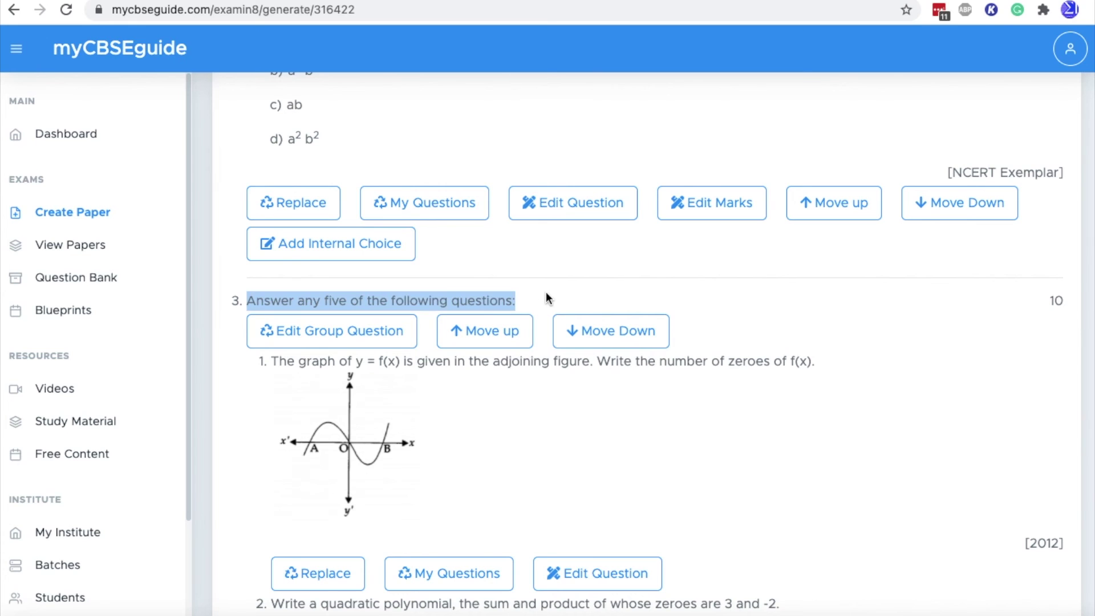
scroll(378, 382, down, 2)
scroll(377, 388, down, 8)
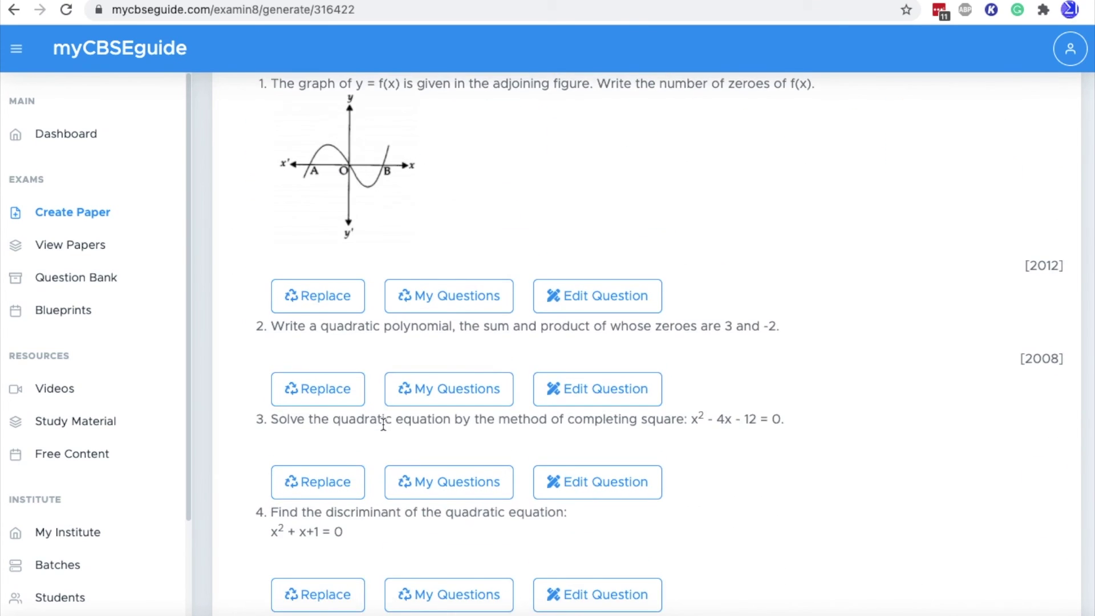
scroll(393, 436, down, 3)
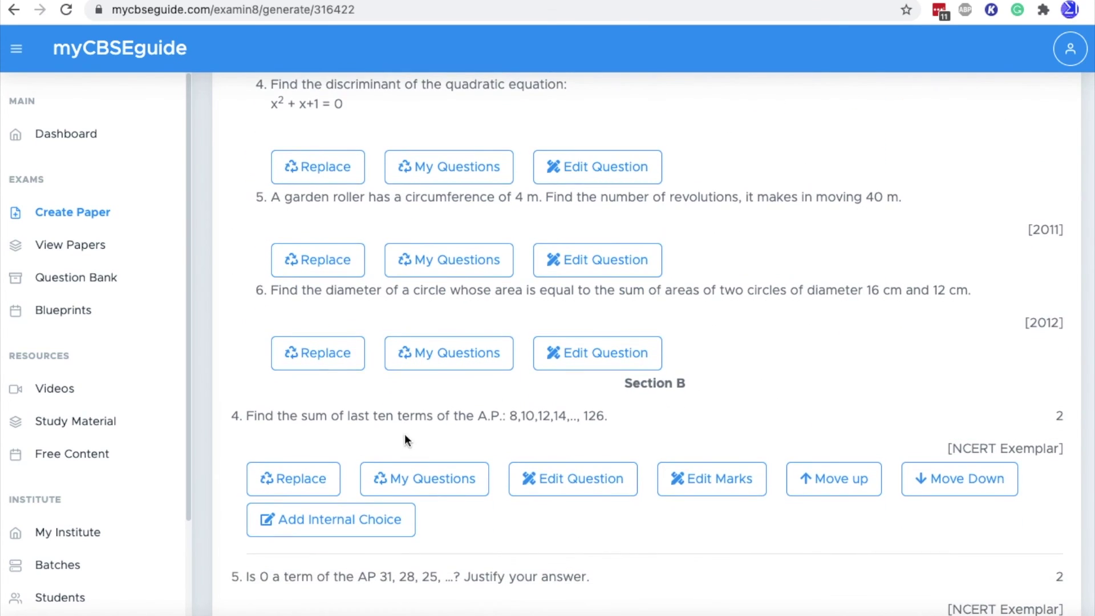
scroll(427, 399, down, 3)
scroll(424, 403, down, 11)
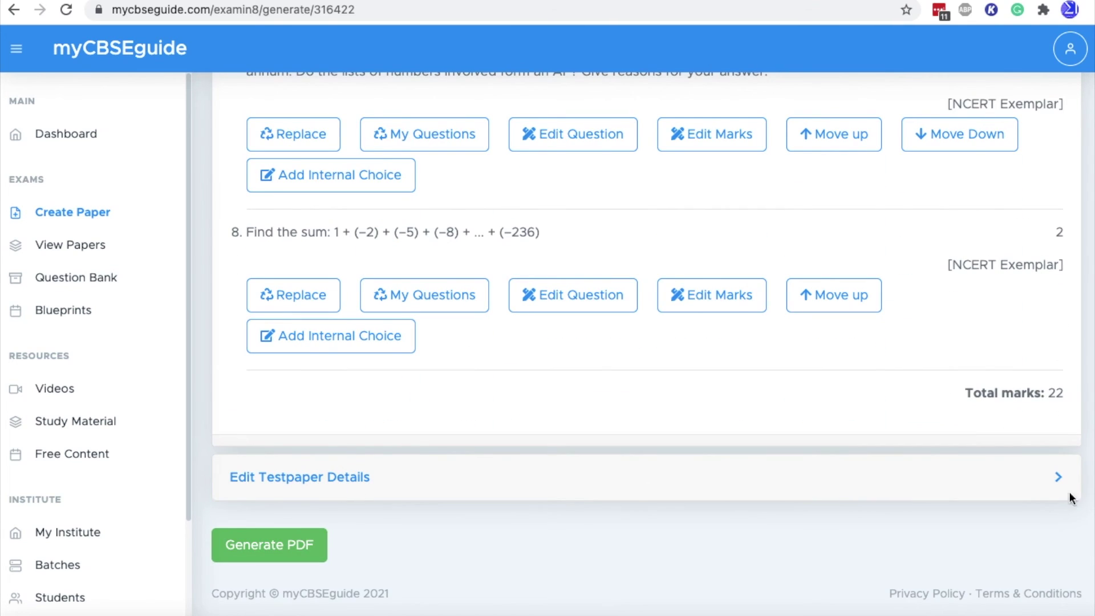
Expand the Test-01 paper details, generate the PDF, and acknowledge the success message
click(1057, 478)
scroll(542, 468, down, 5)
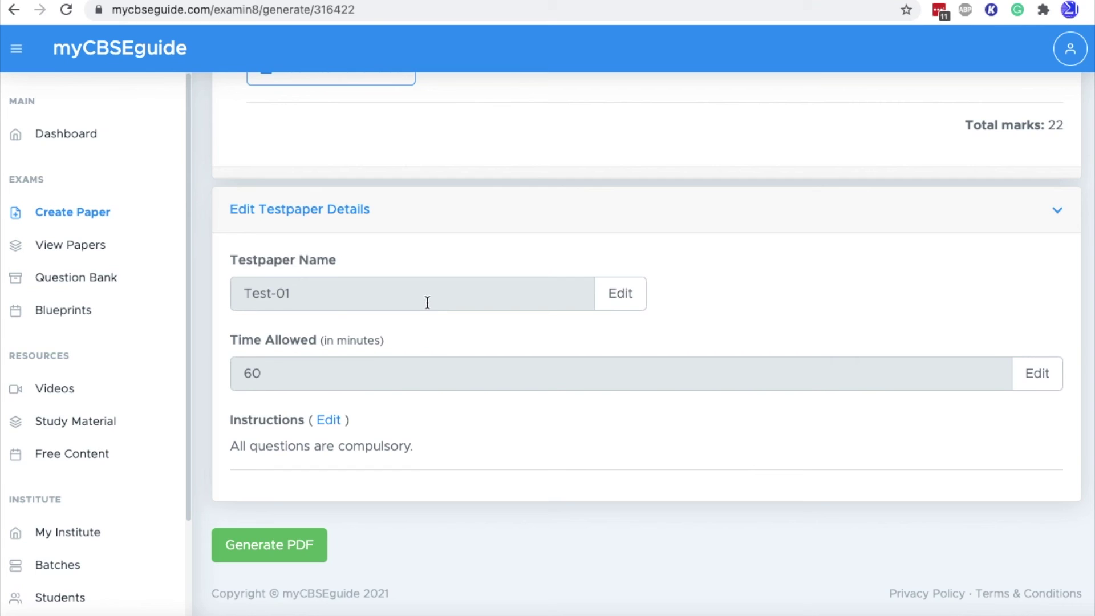
click(283, 543)
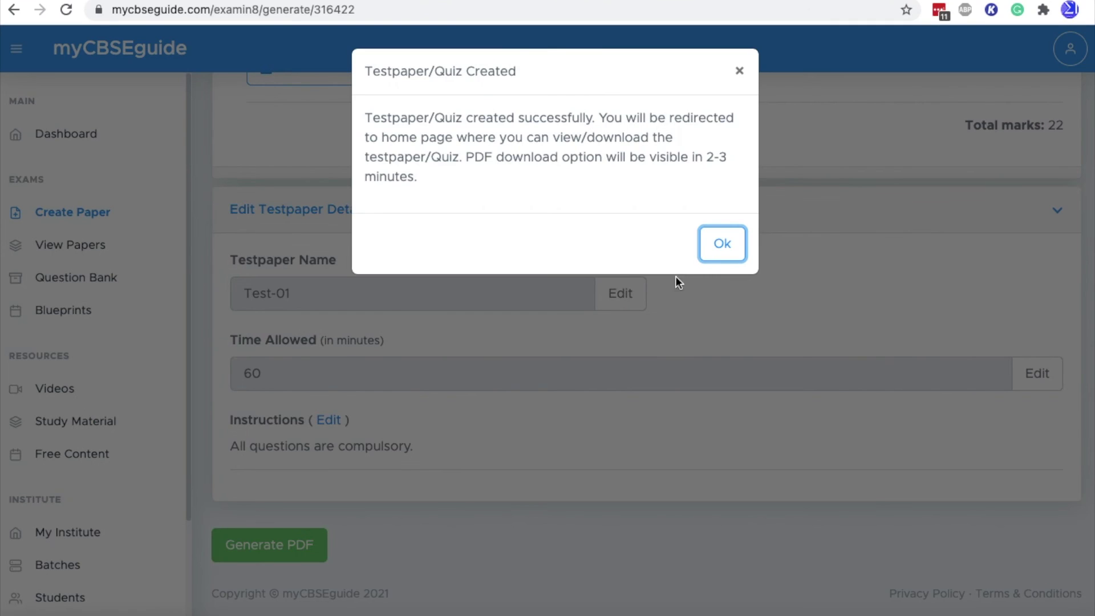
click(721, 245)
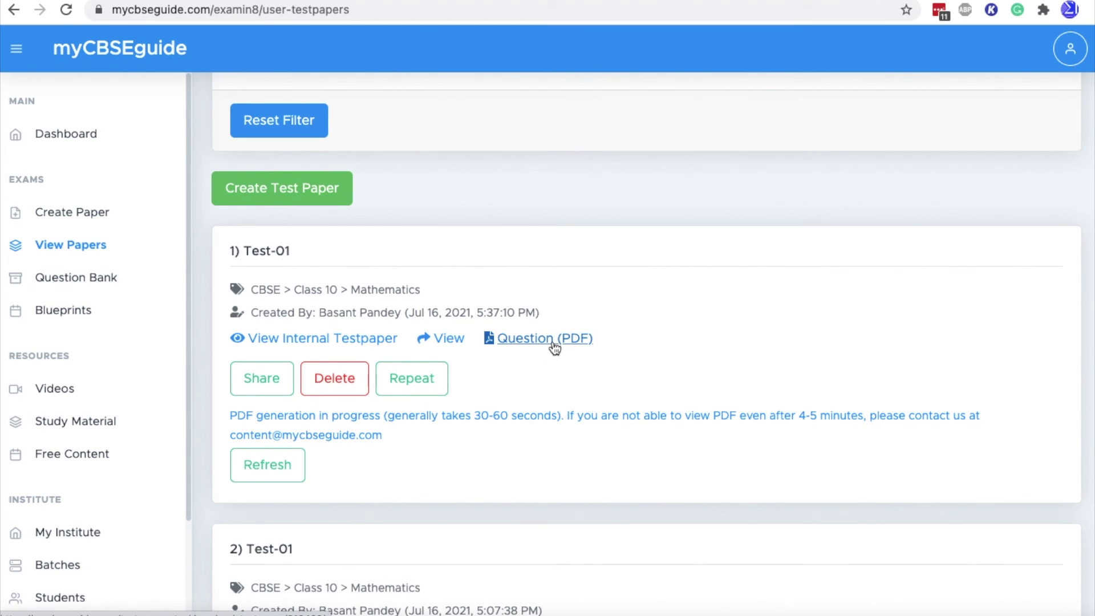
Refresh the papers list and open the Question and Solution PDF links in new tabs
click(270, 463)
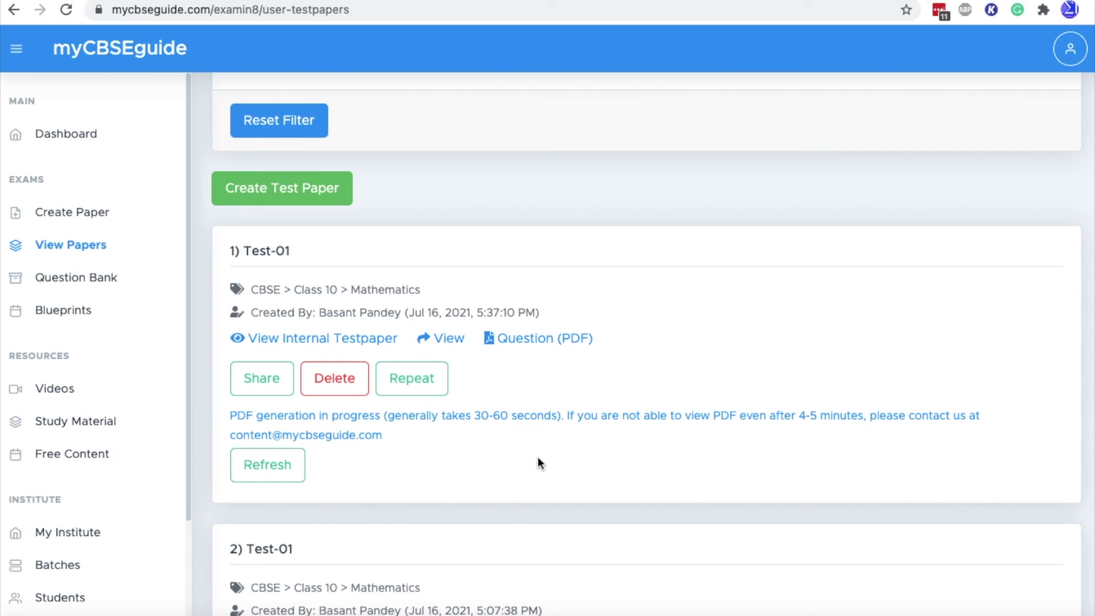
click(267, 471)
right_click(541, 338)
click(613, 361)
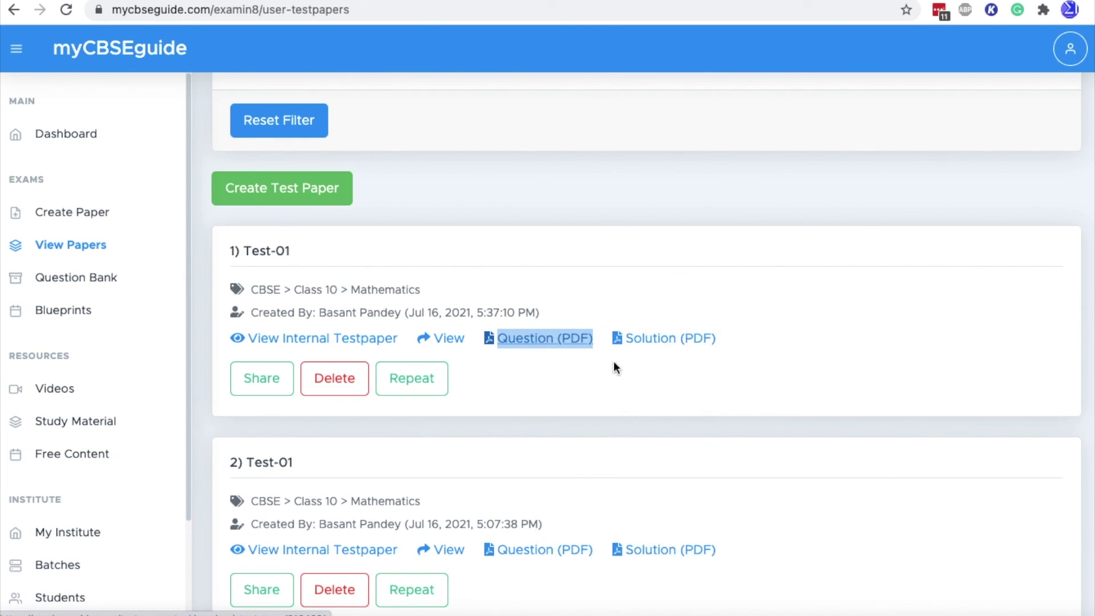
right_click(656, 338)
click(700, 315)
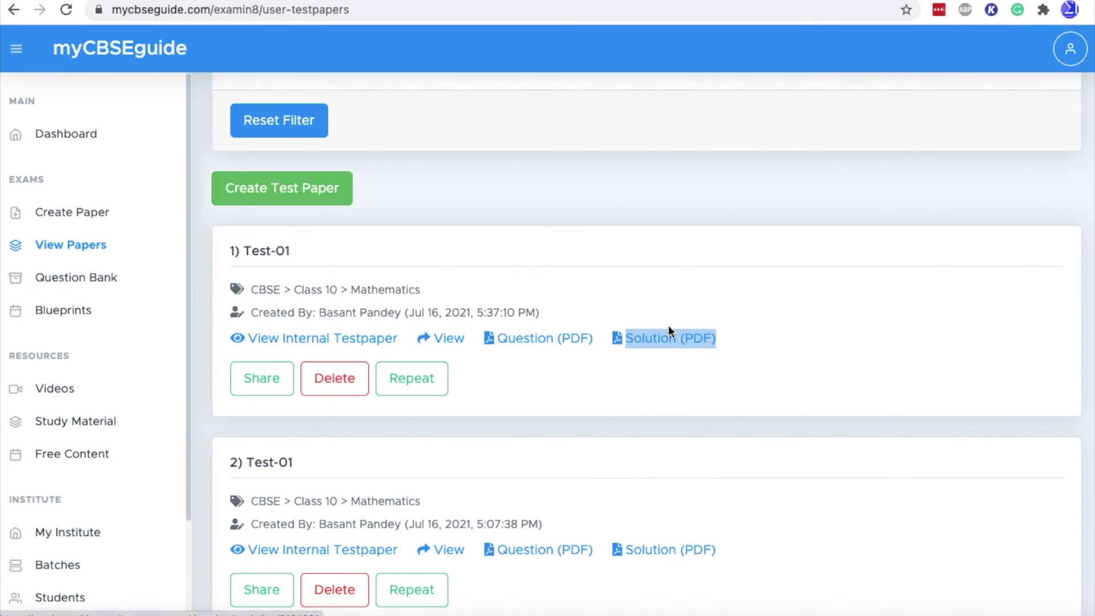
Bring up the Test-01 question paper PDF and scroll through its opening instructions
key(ctrl+Tab)
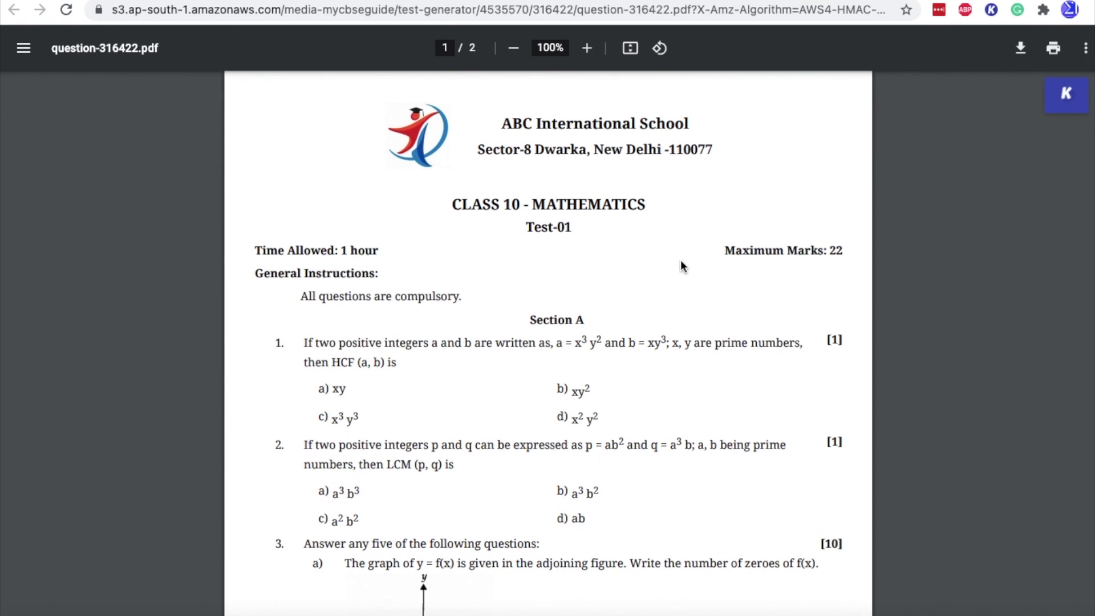
scroll(662, 269, down, 5)
scroll(434, 312, down, 1)
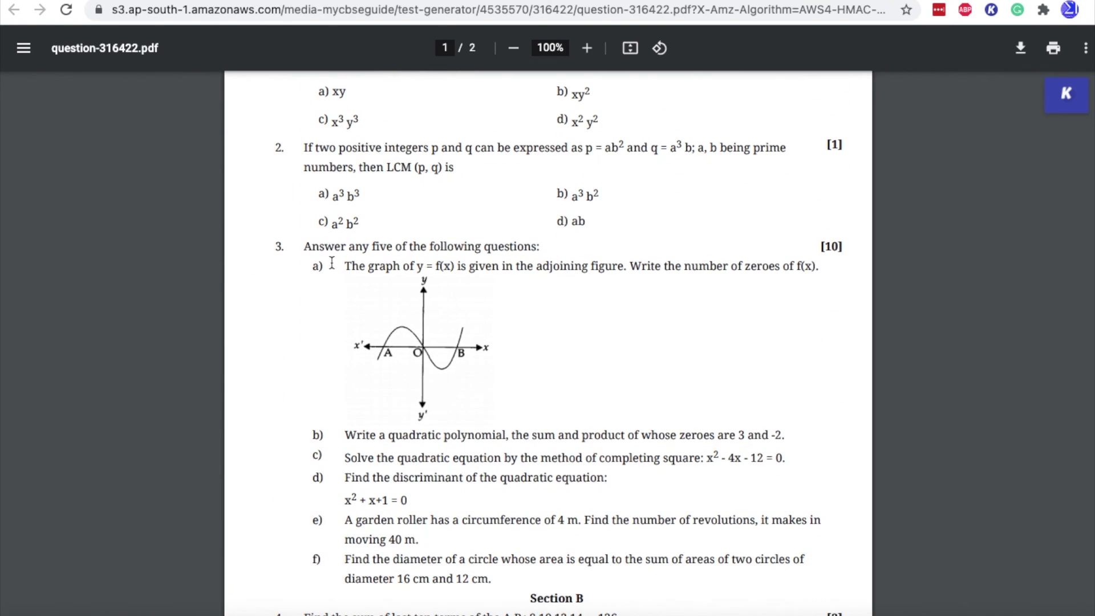
drag(304, 247, 552, 243)
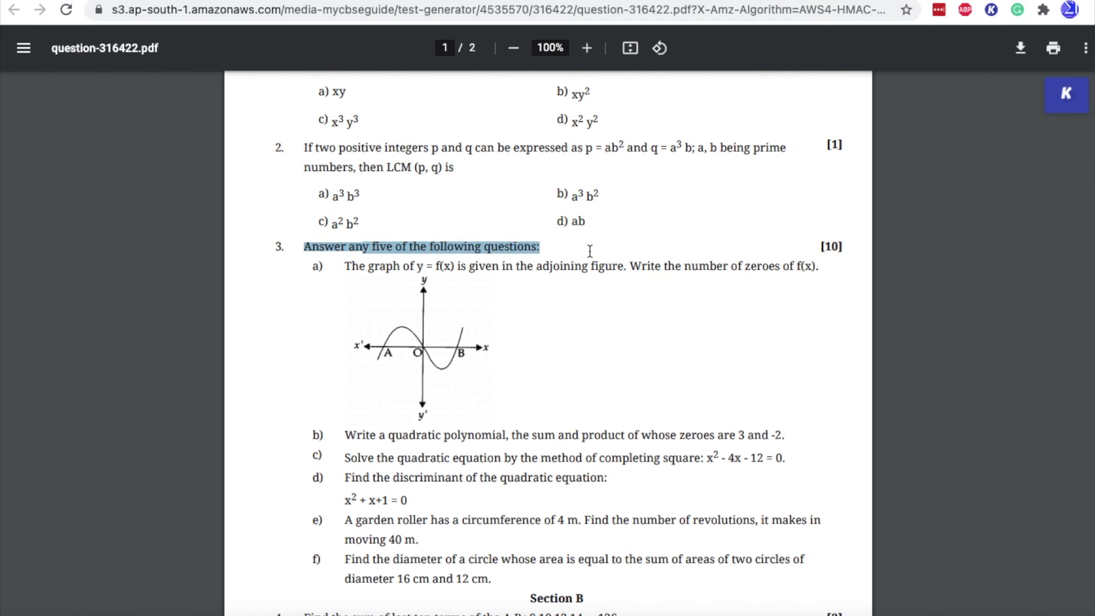
click(339, 261)
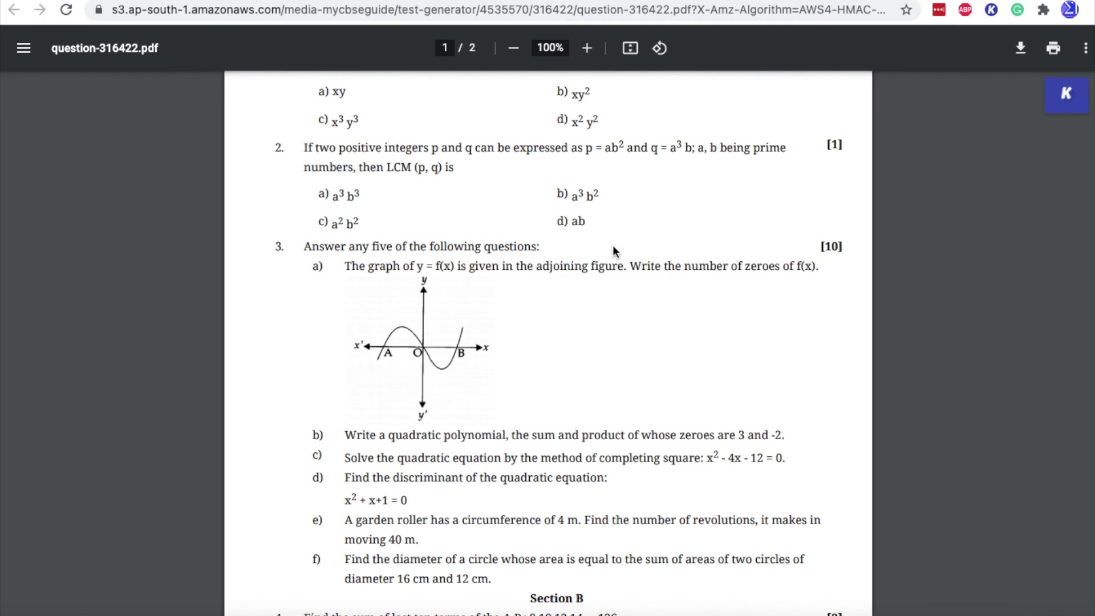
scroll(386, 450, down, 3)
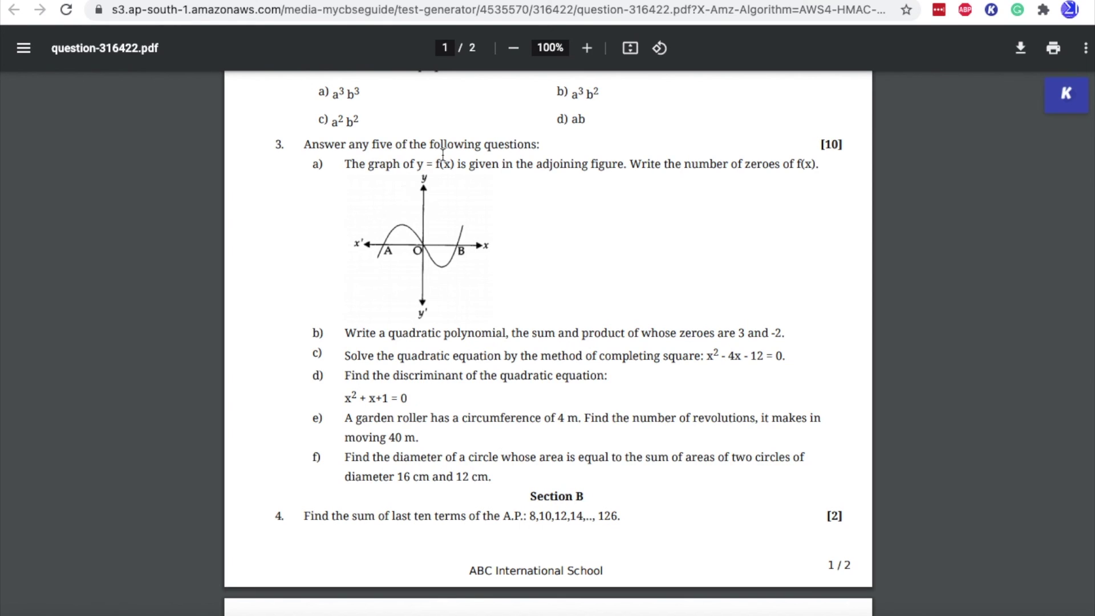
Check question 3's 10-mark value, then scroll through the rest of the 2-page, 22-mark paper
double_click(834, 145)
scroll(540, 335, down, 2)
scroll(540, 335, down, 5)
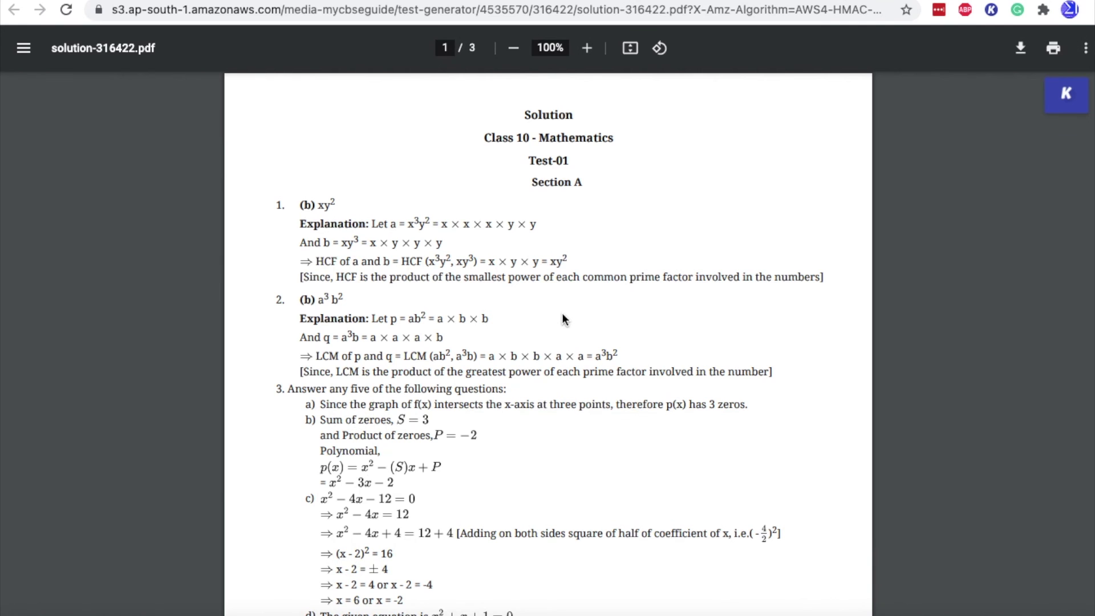
scroll(563, 319, down, 12)
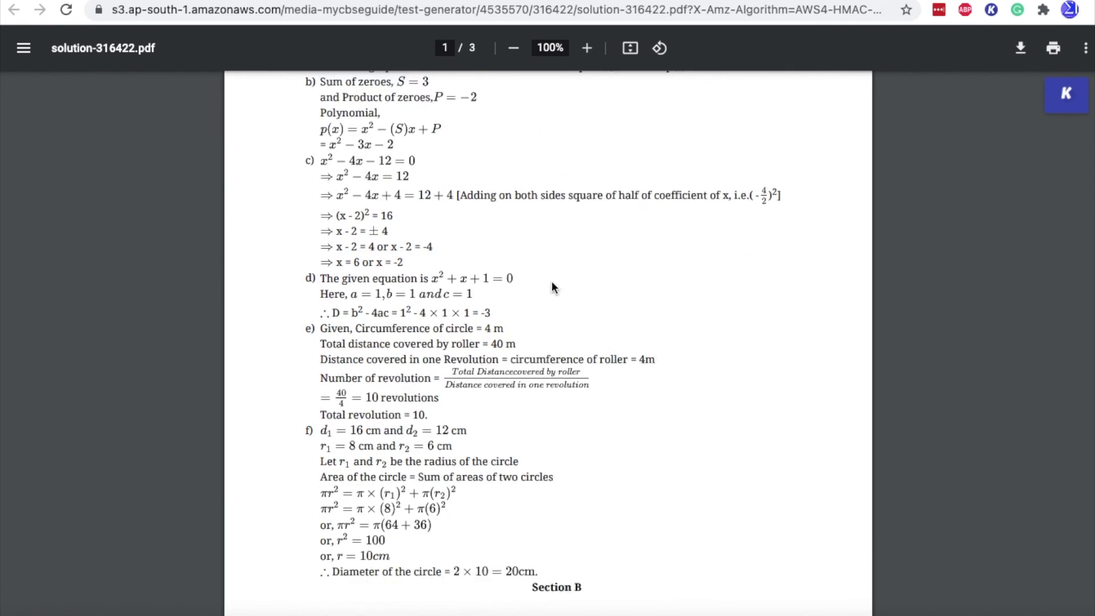
scroll(558, 305, down, 3)
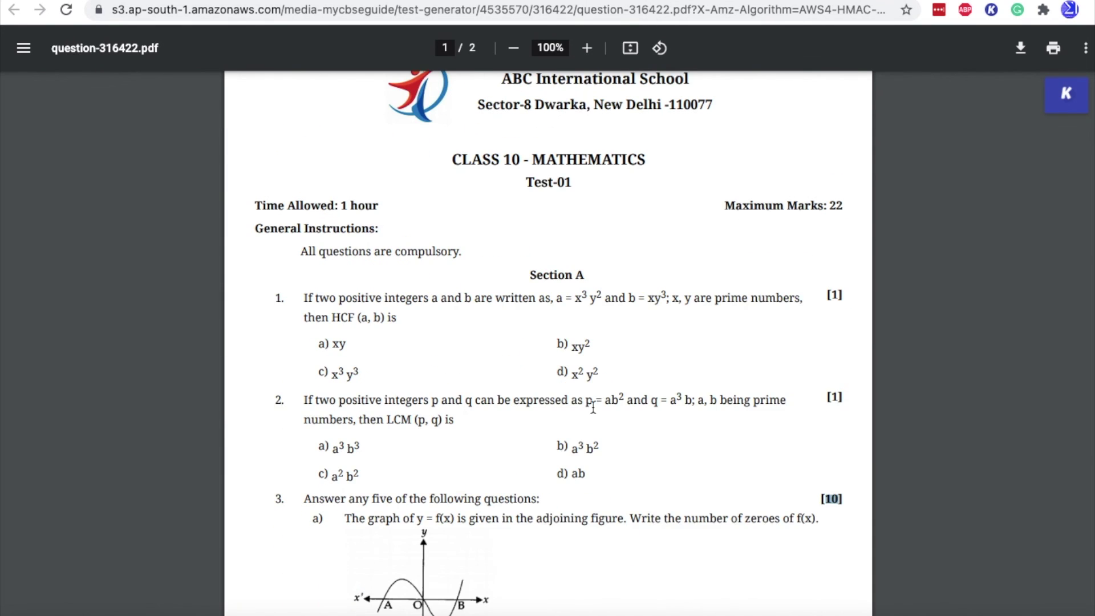
scroll(592, 407, up, 2)
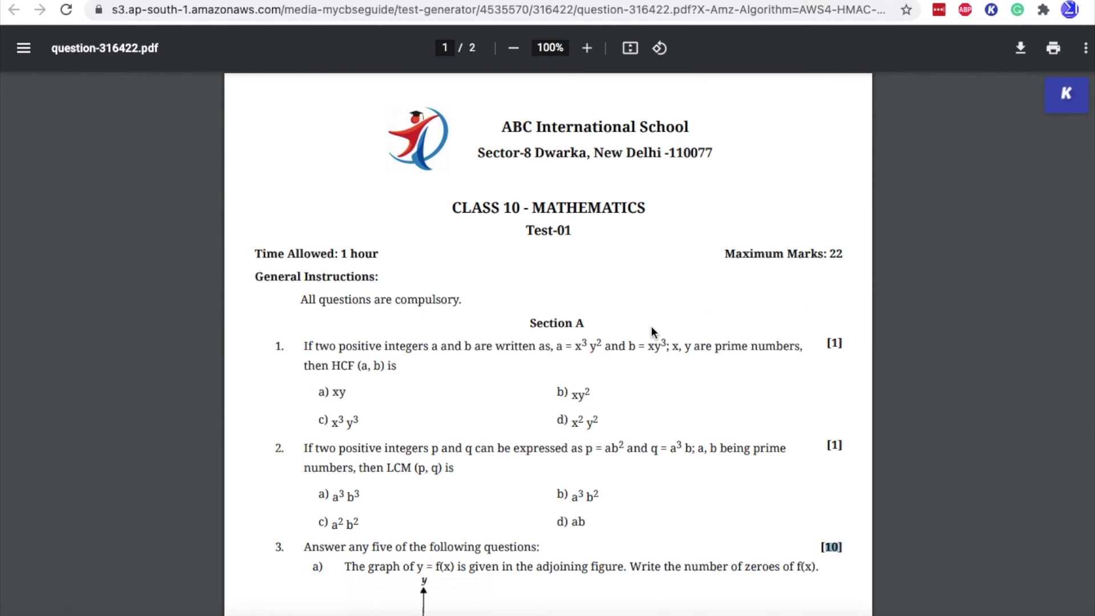